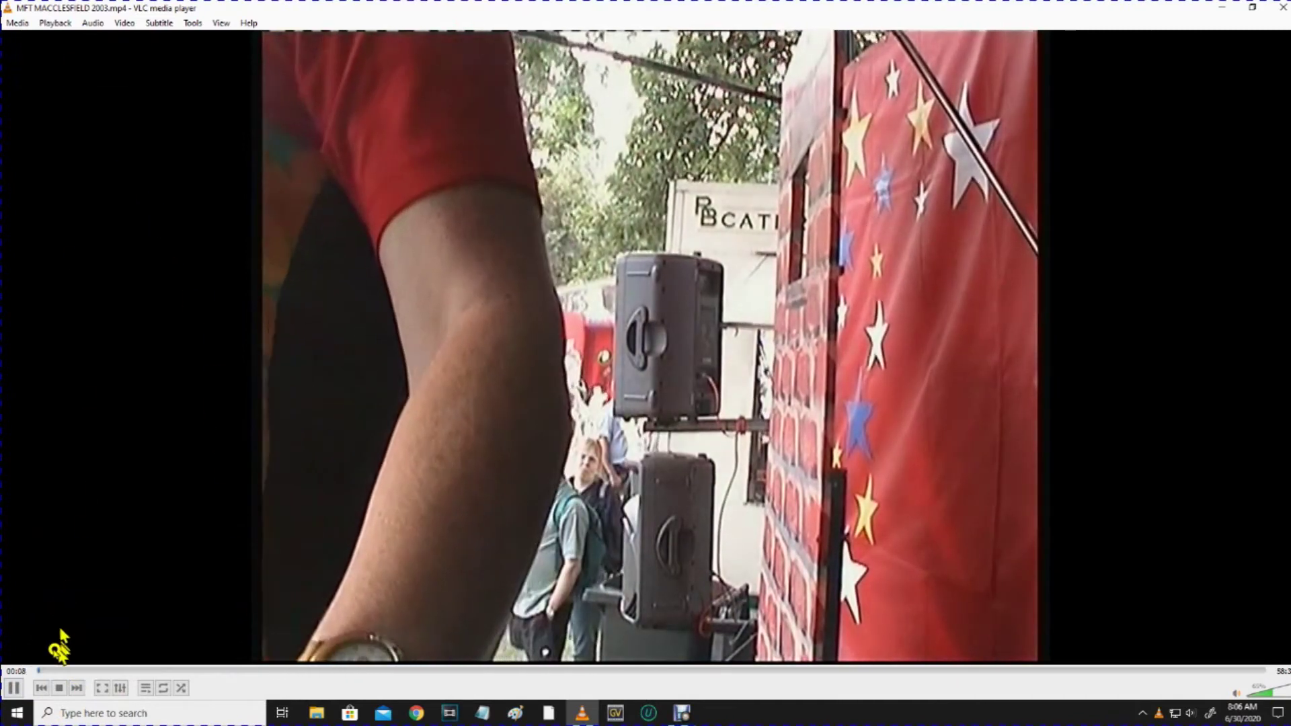
- Pause MFT MACCLESFIELD 2003.mp4 in VLC at 0:10
click(13, 689)
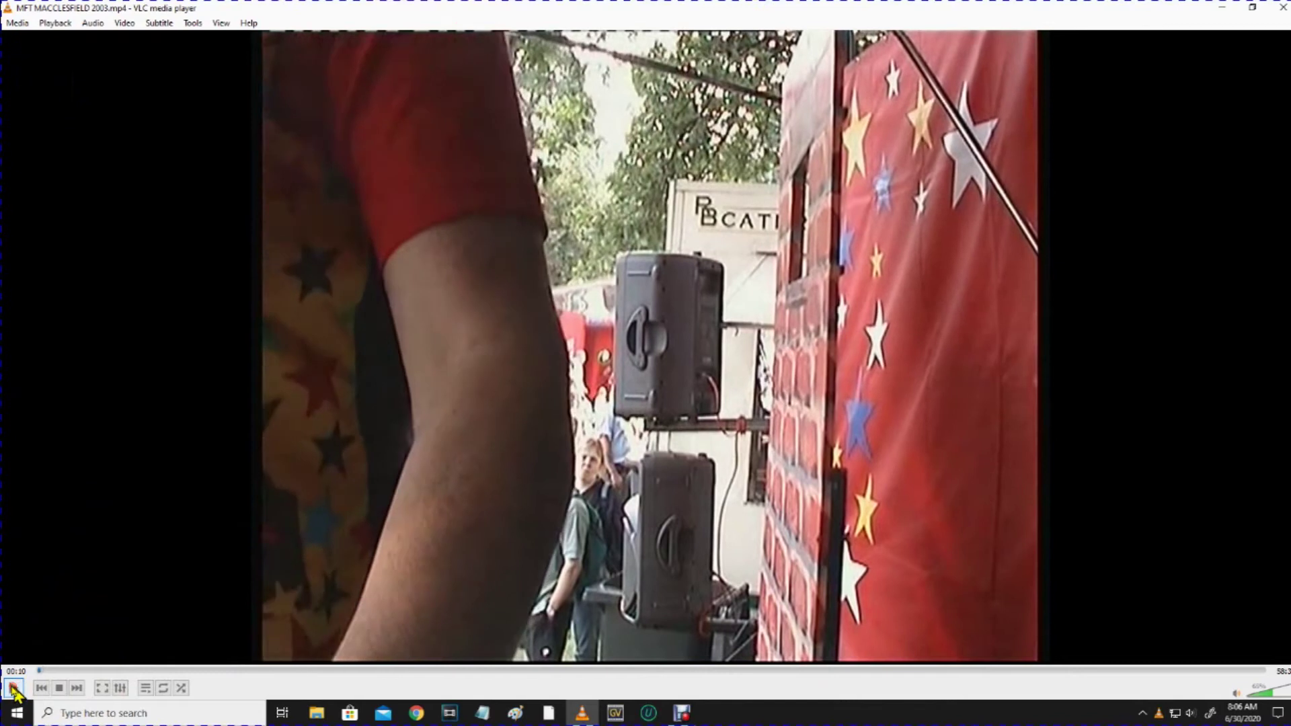
- Read the frame rate of about 24.99 in VLC's Media Information Codec details
click(14, 24)
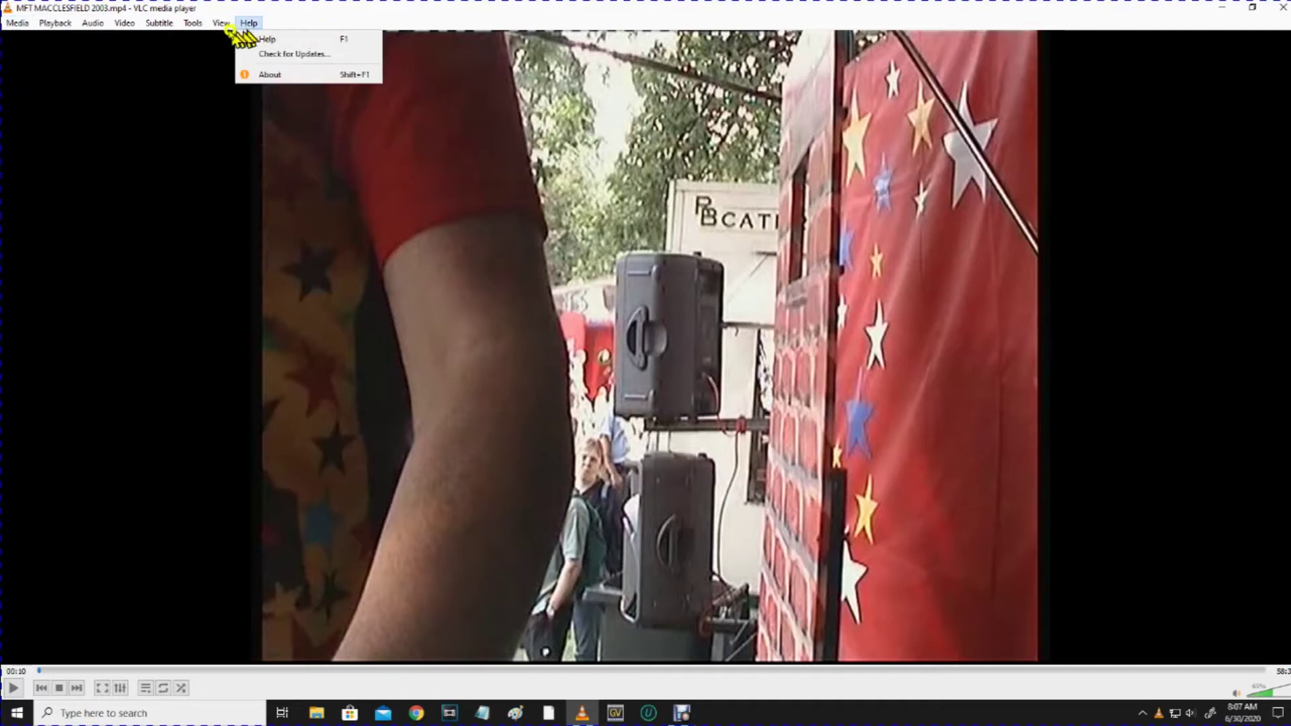
mouse_move(193, 25)
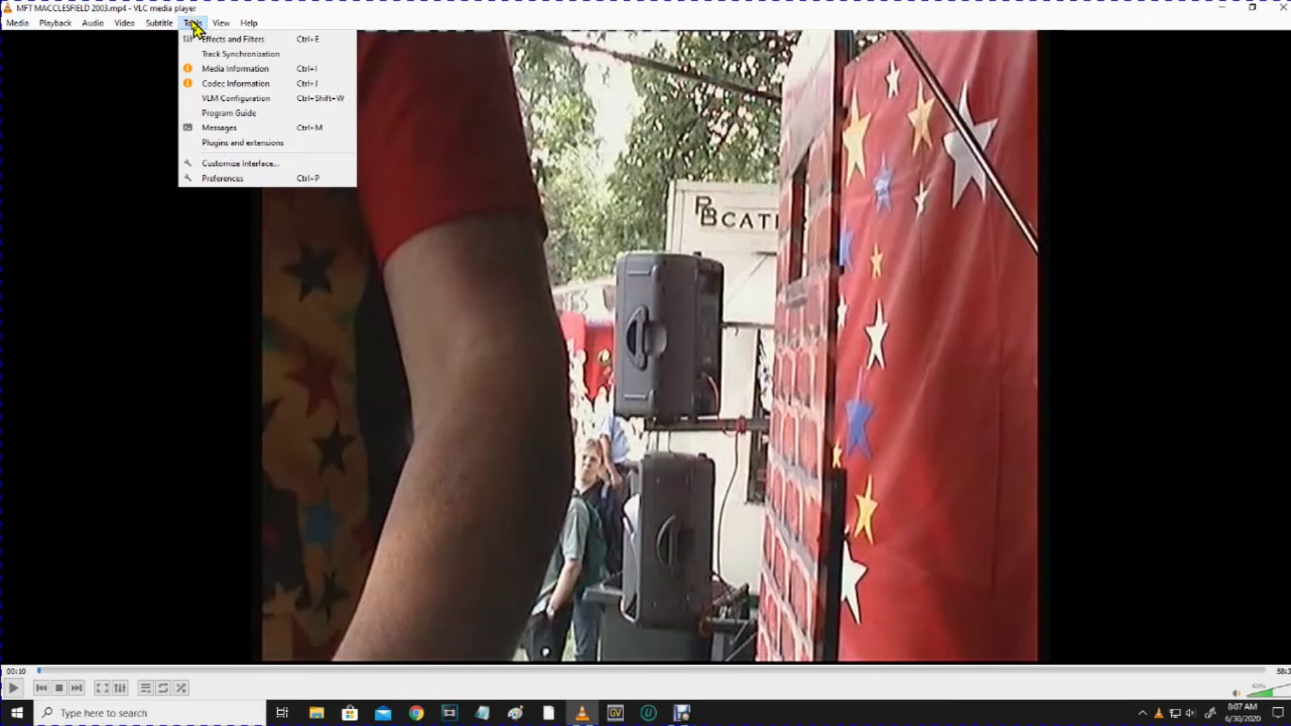
click(222, 69)
click(562, 205)
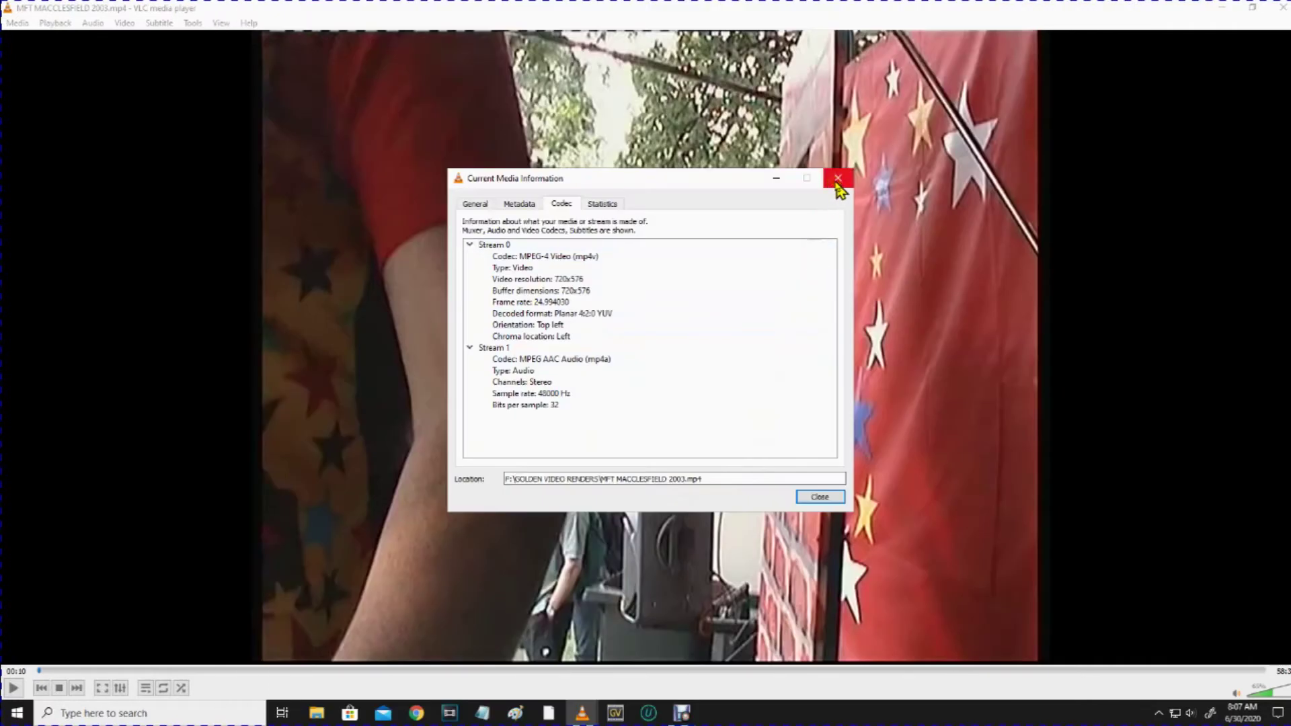
click(838, 178)
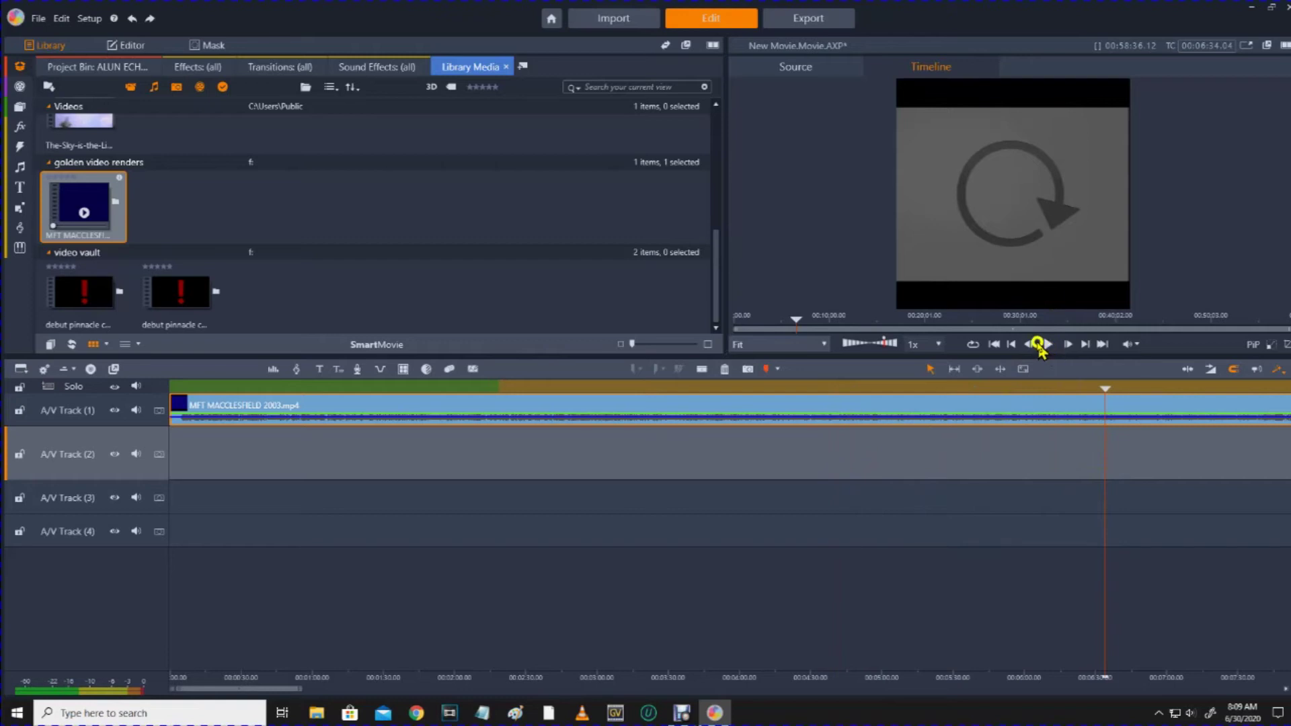
- Zoom the timeline out, move the MFT MACCLESFIELD clip to A/V Track 2, and replay the preview
click(1046, 344)
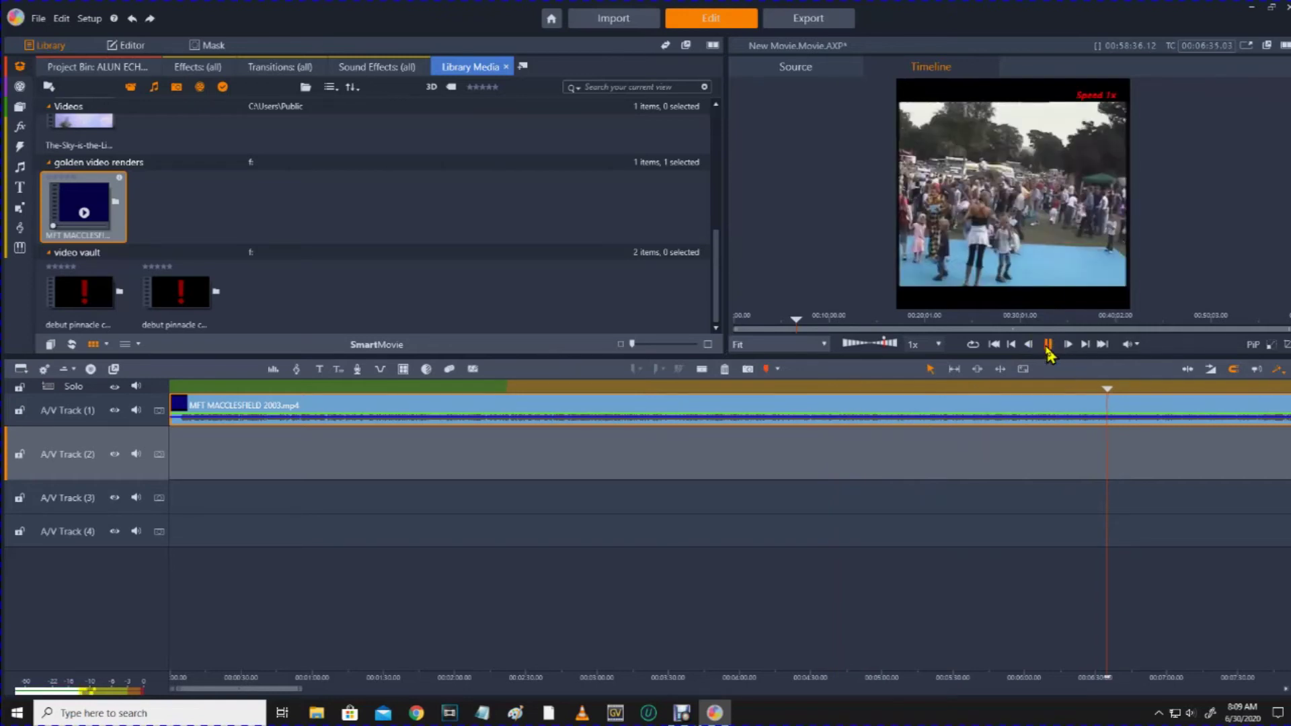
click(1048, 344)
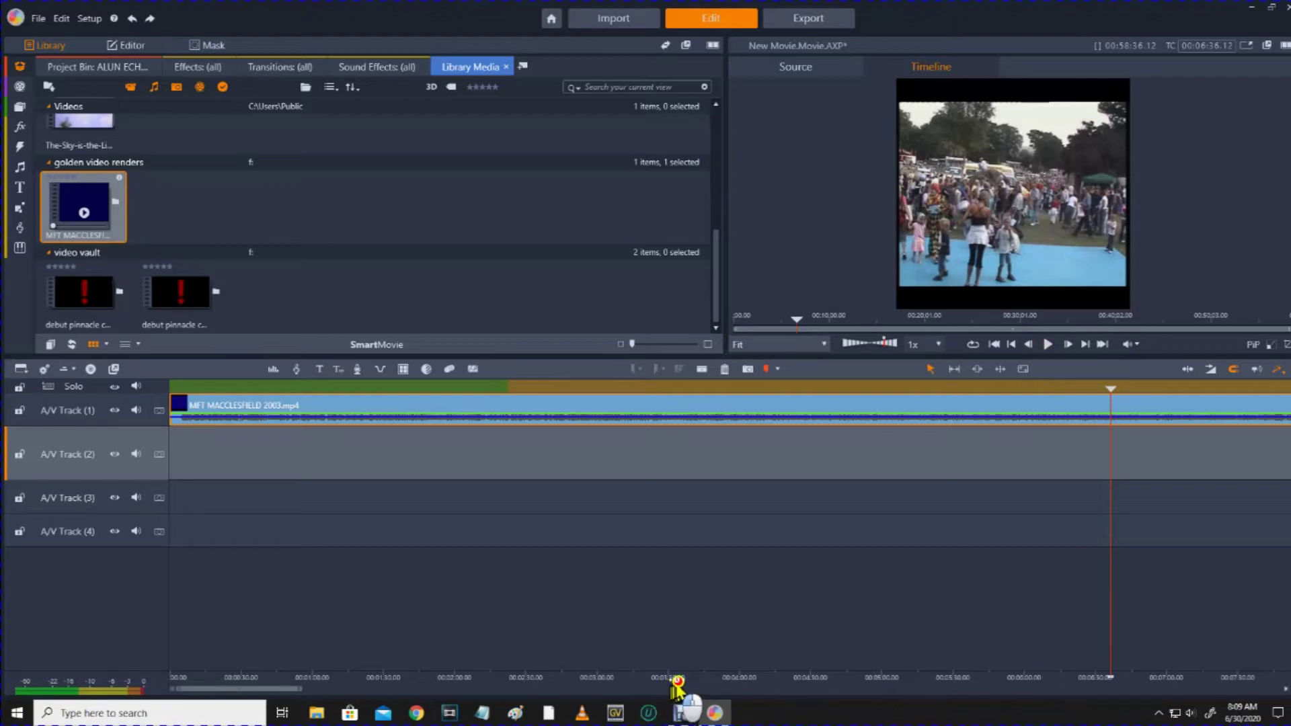
scroll(685, 678, down, 1)
drag(873, 686, 14, 692)
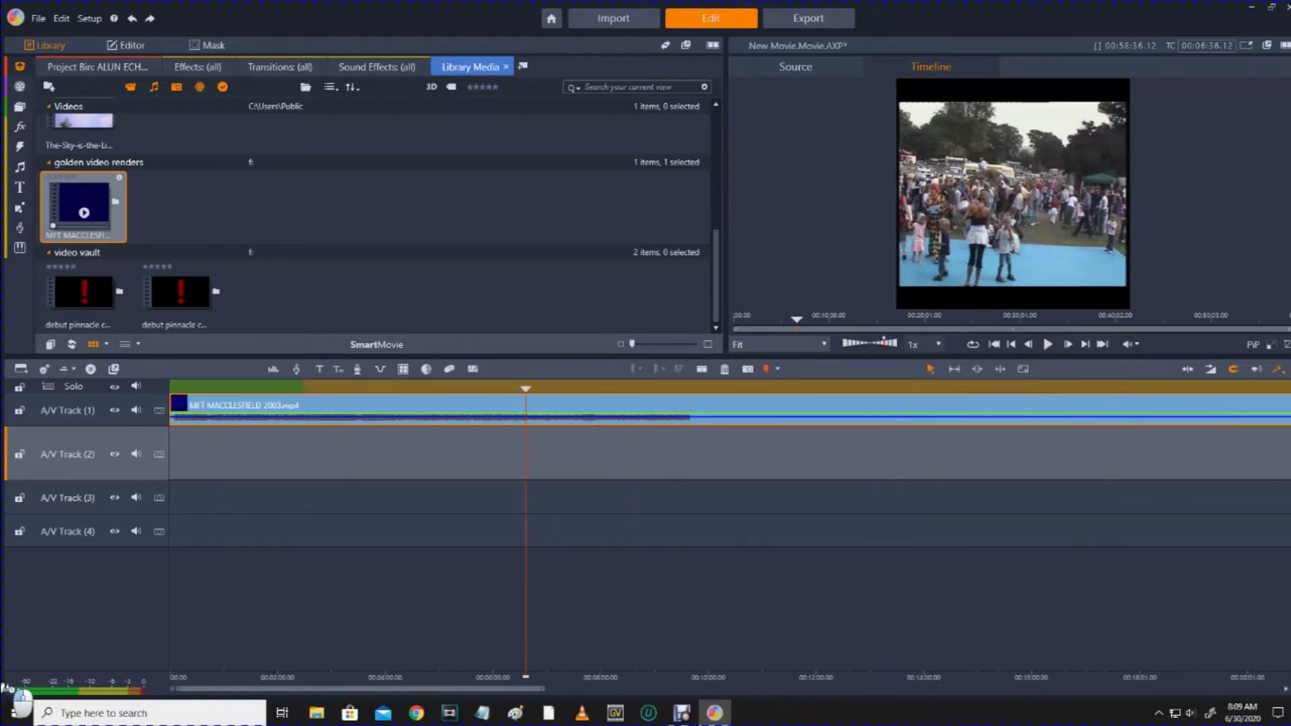
drag(922, 407, 1009, 444)
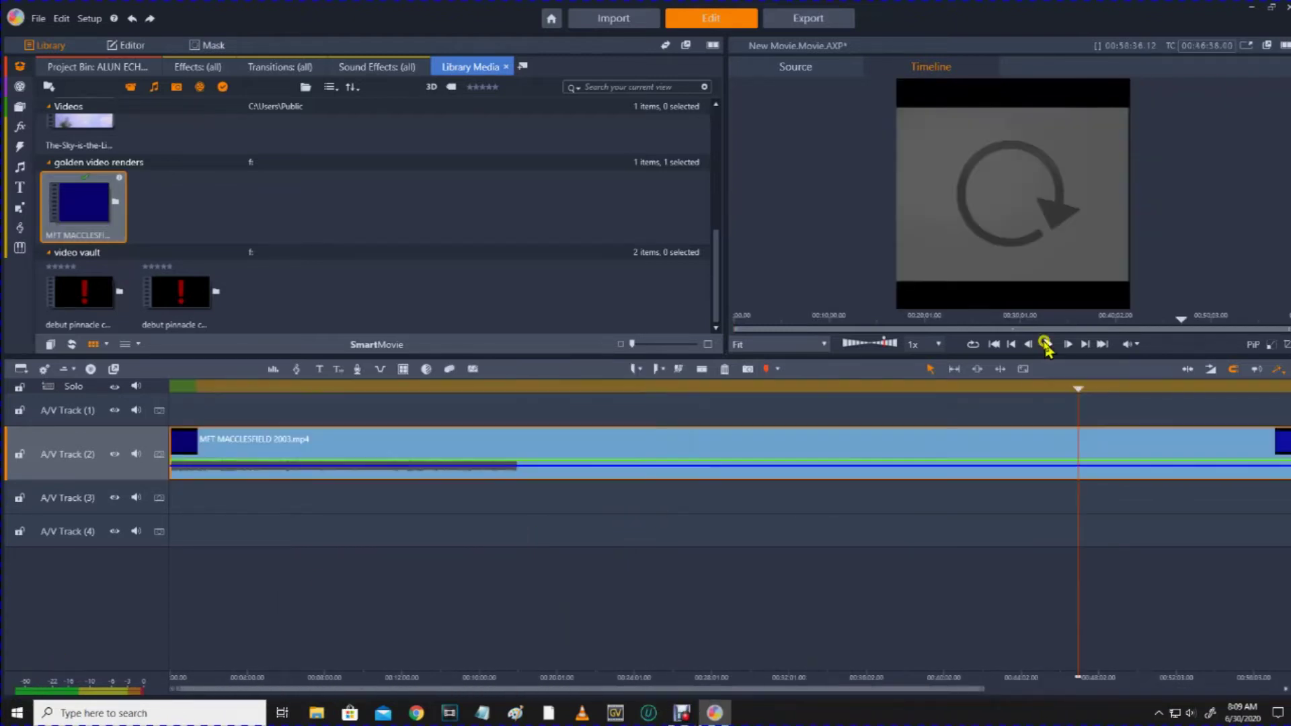
click(1048, 344)
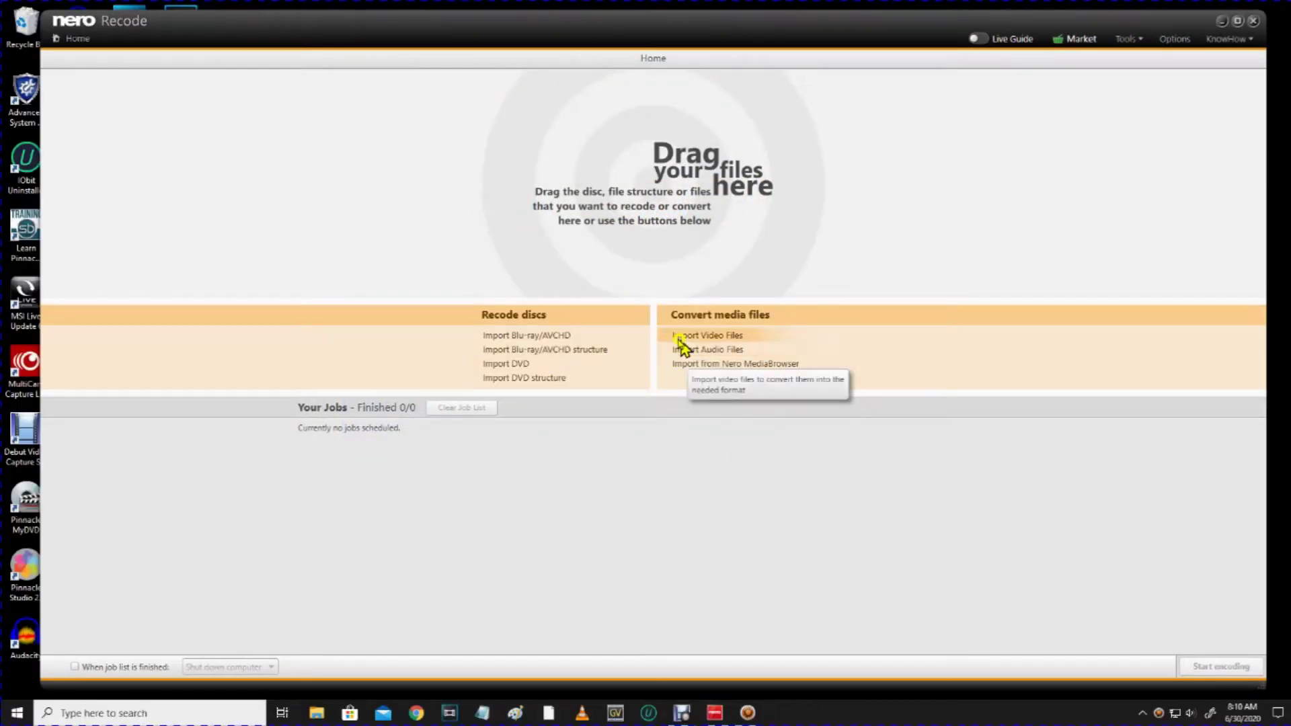
- Add MFT MACCLESFIELD 2003.mp4 as an MPEG-4 job with output folder RECODED MACCLESFILED VIDEO
click(684, 336)
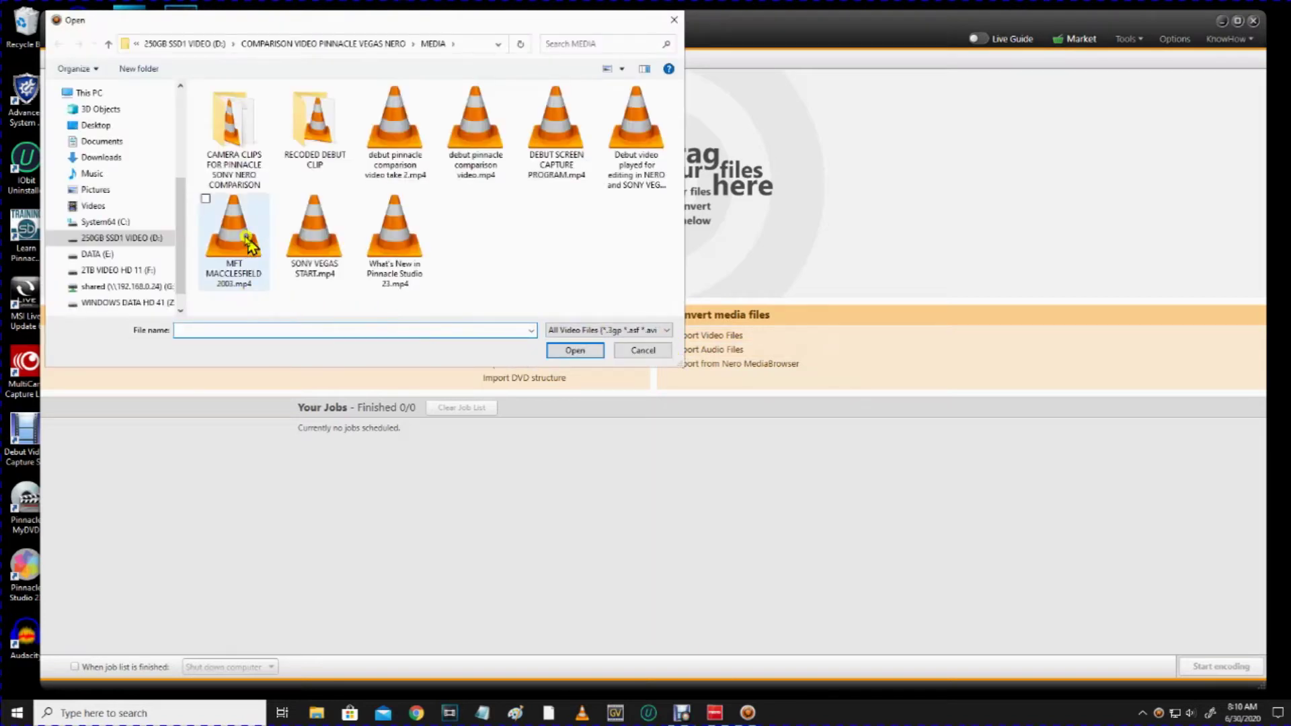
double_click(234, 250)
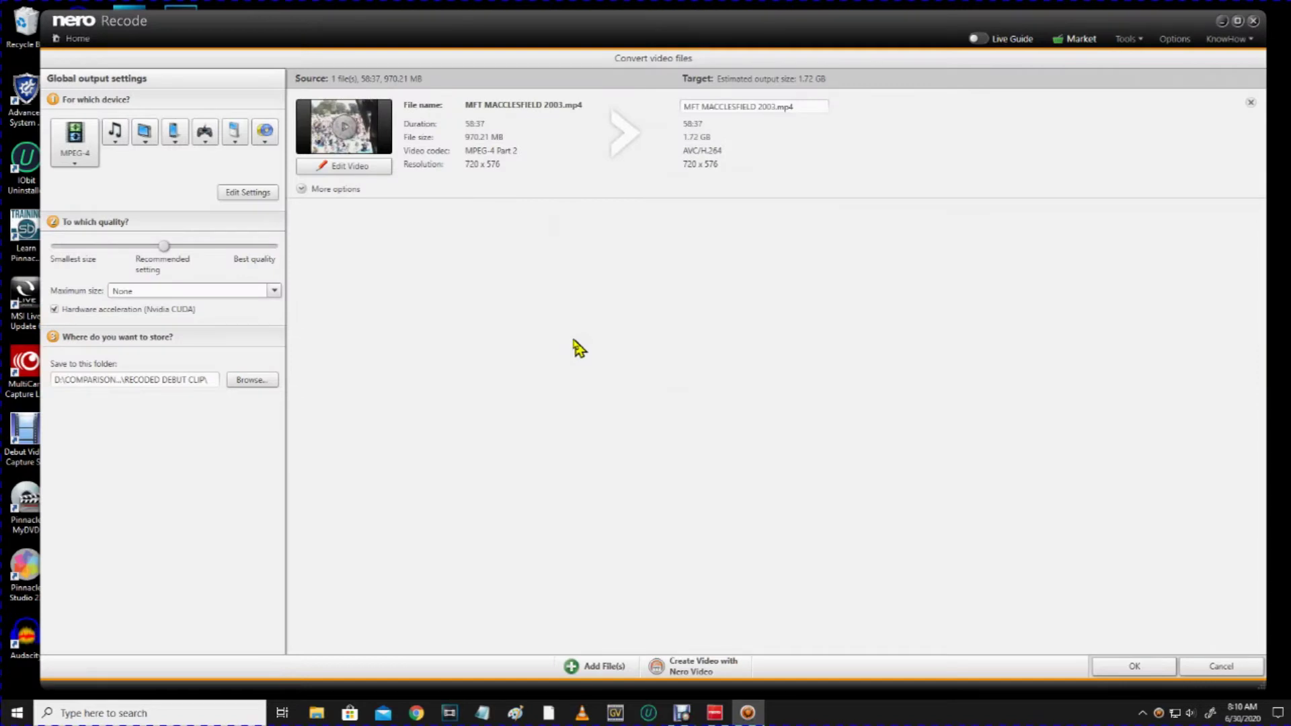
click(254, 380)
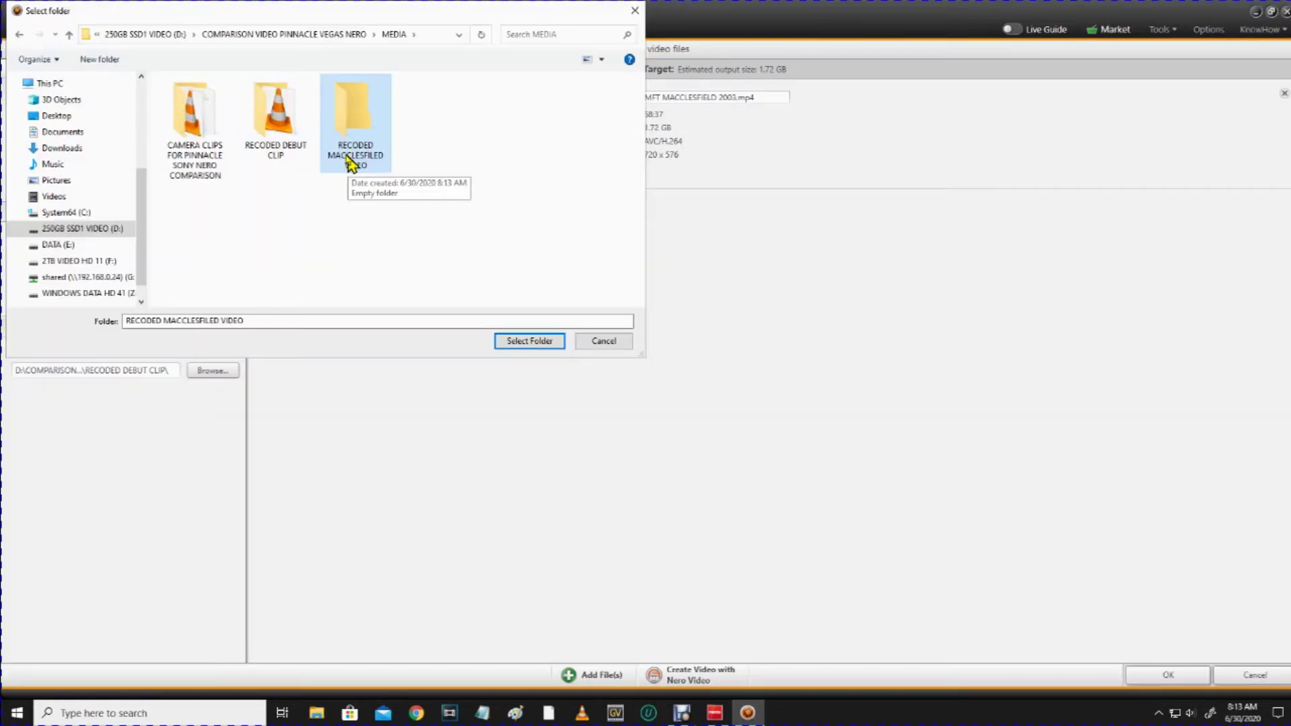
click(520, 348)
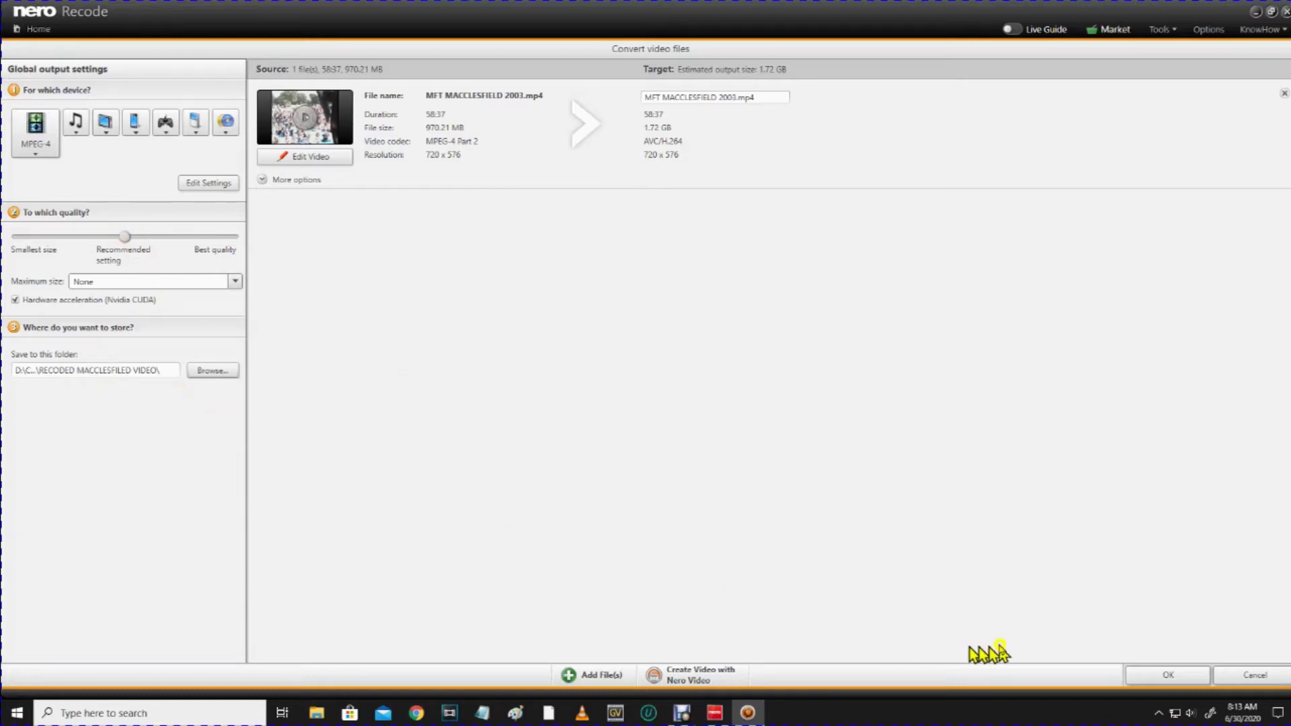
click(1152, 676)
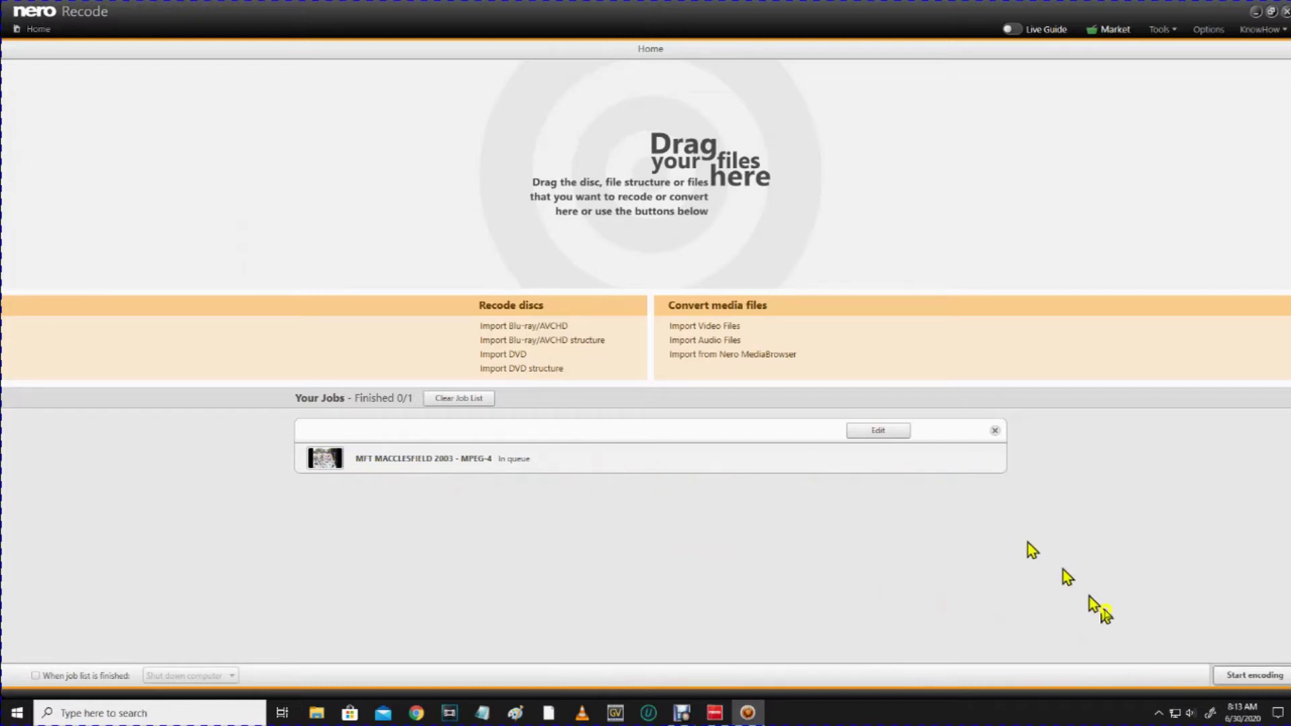
- Encode the MPEG-4 job, then play the recoded MFT MACCLESFIELD 2003.mp4 in VLC
click(1236, 678)
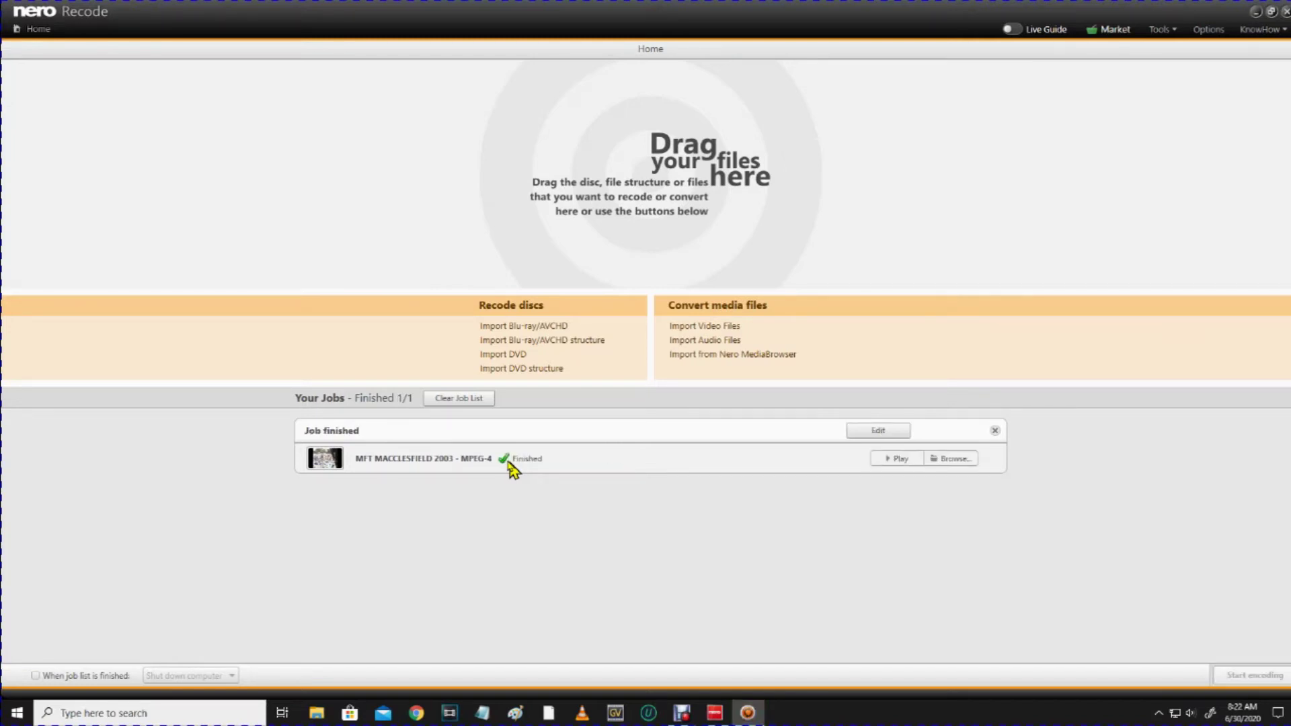
click(886, 460)
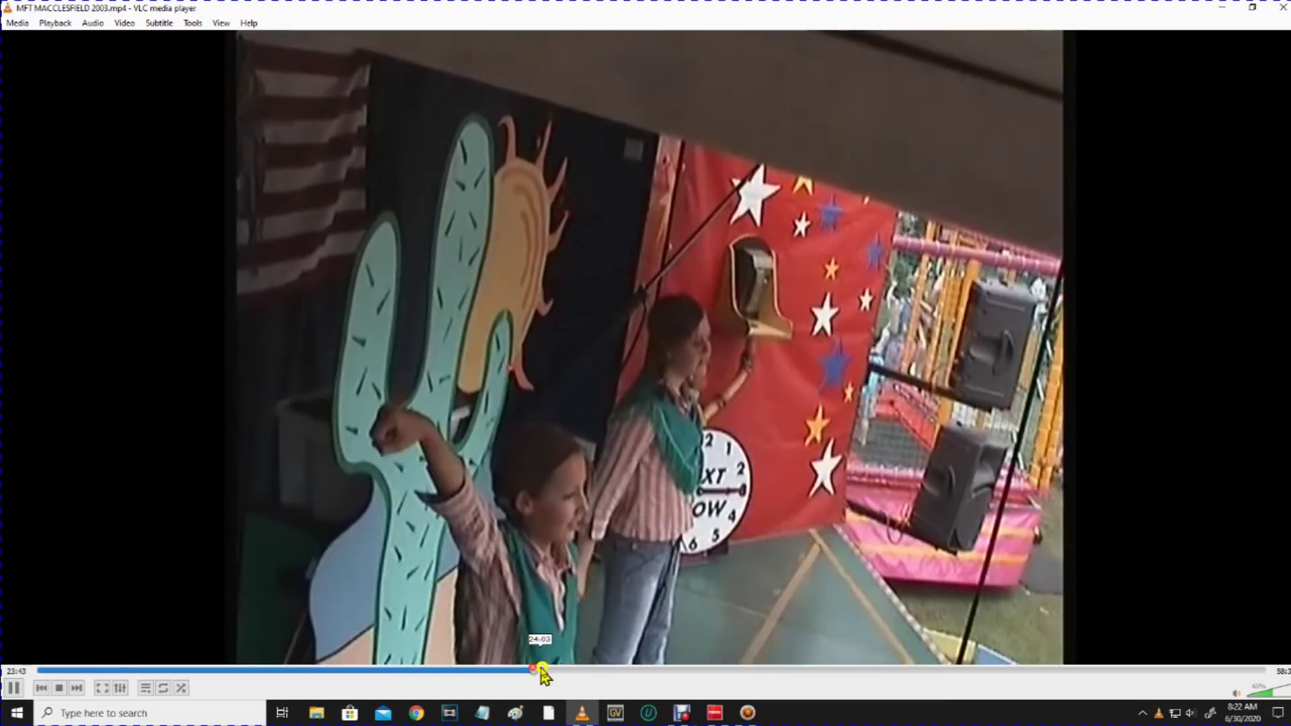
- Jump to five successively later points in the recoded video, then close VLC
click(639, 671)
click(749, 672)
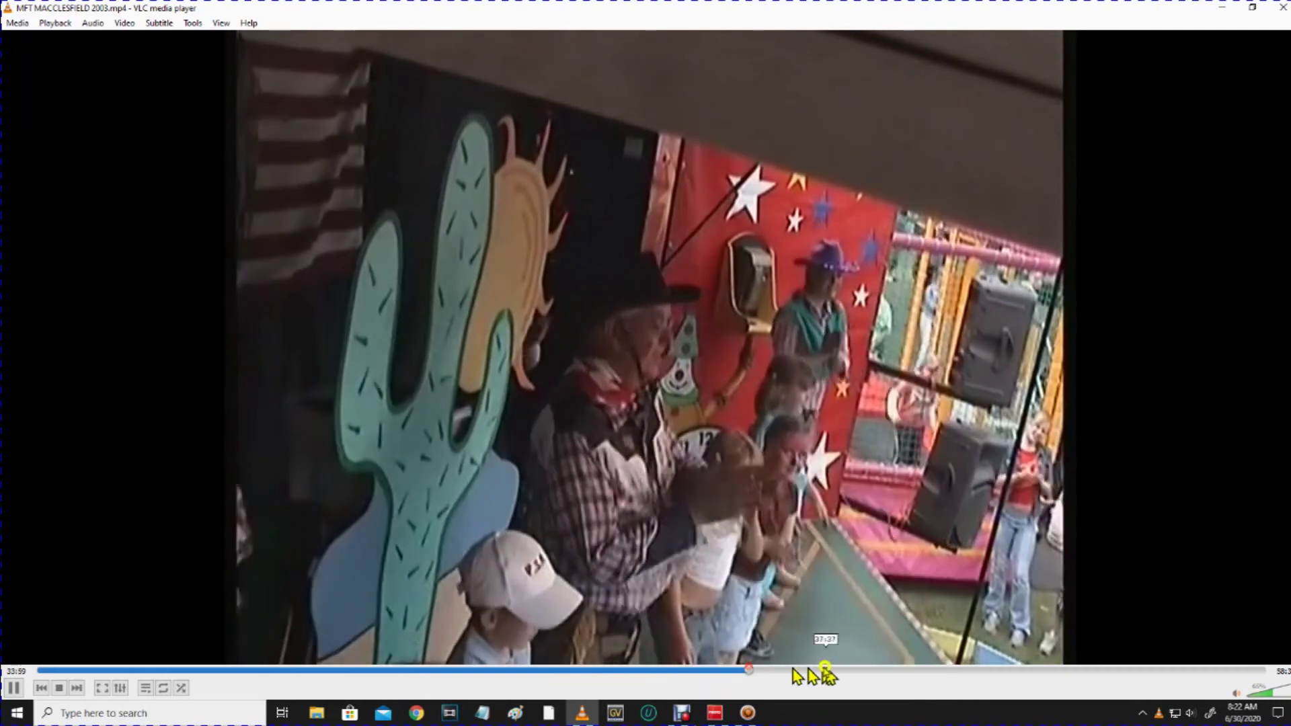
click(913, 671)
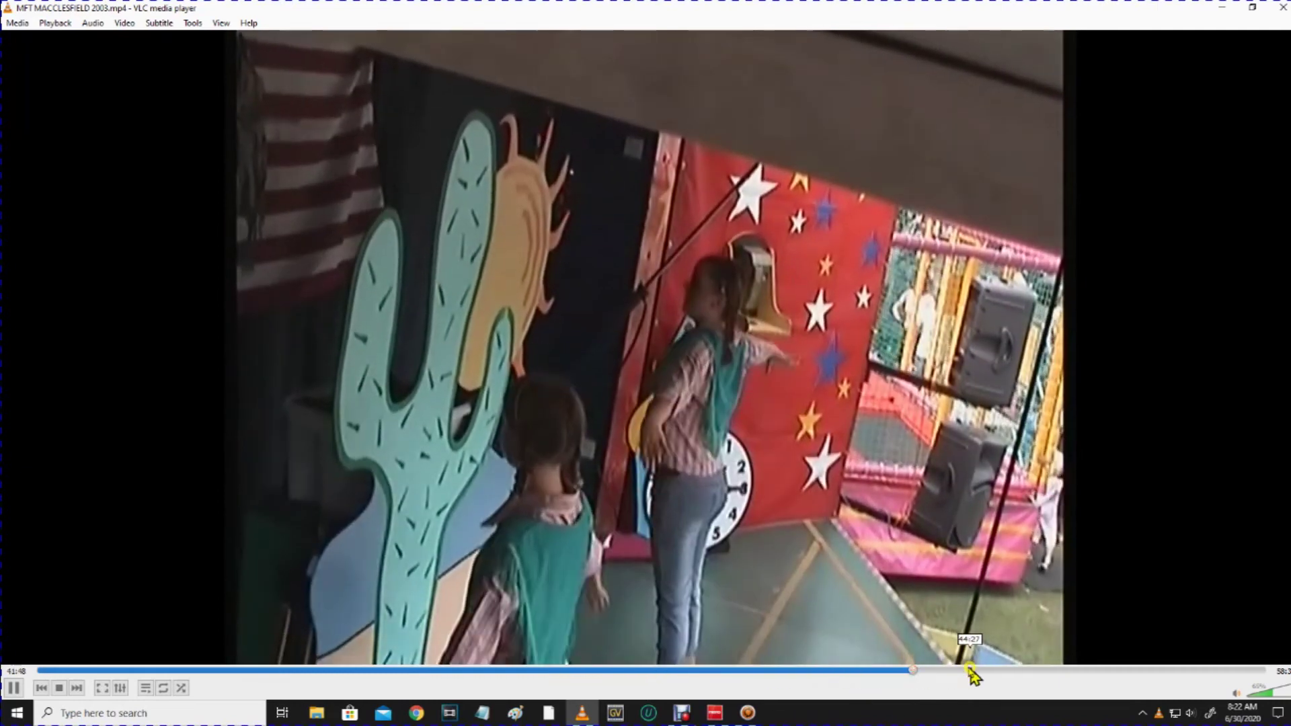
click(971, 671)
click(1017, 671)
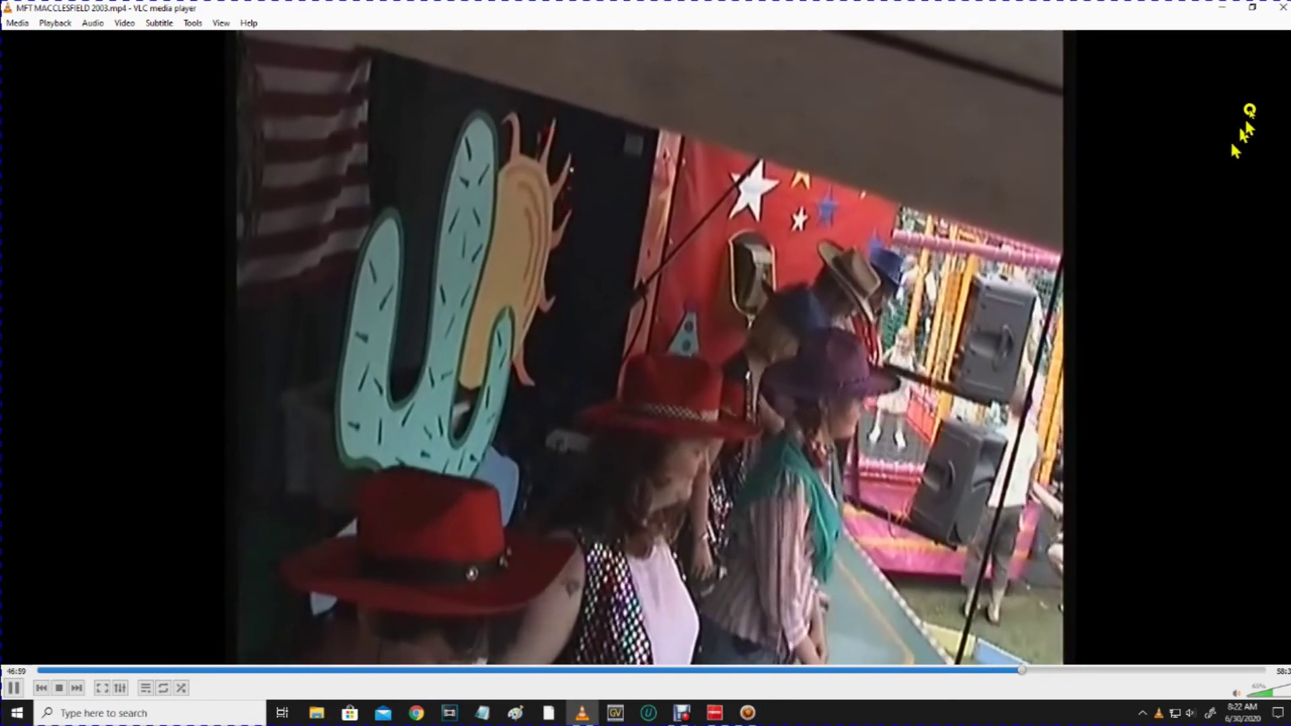
click(1282, 8)
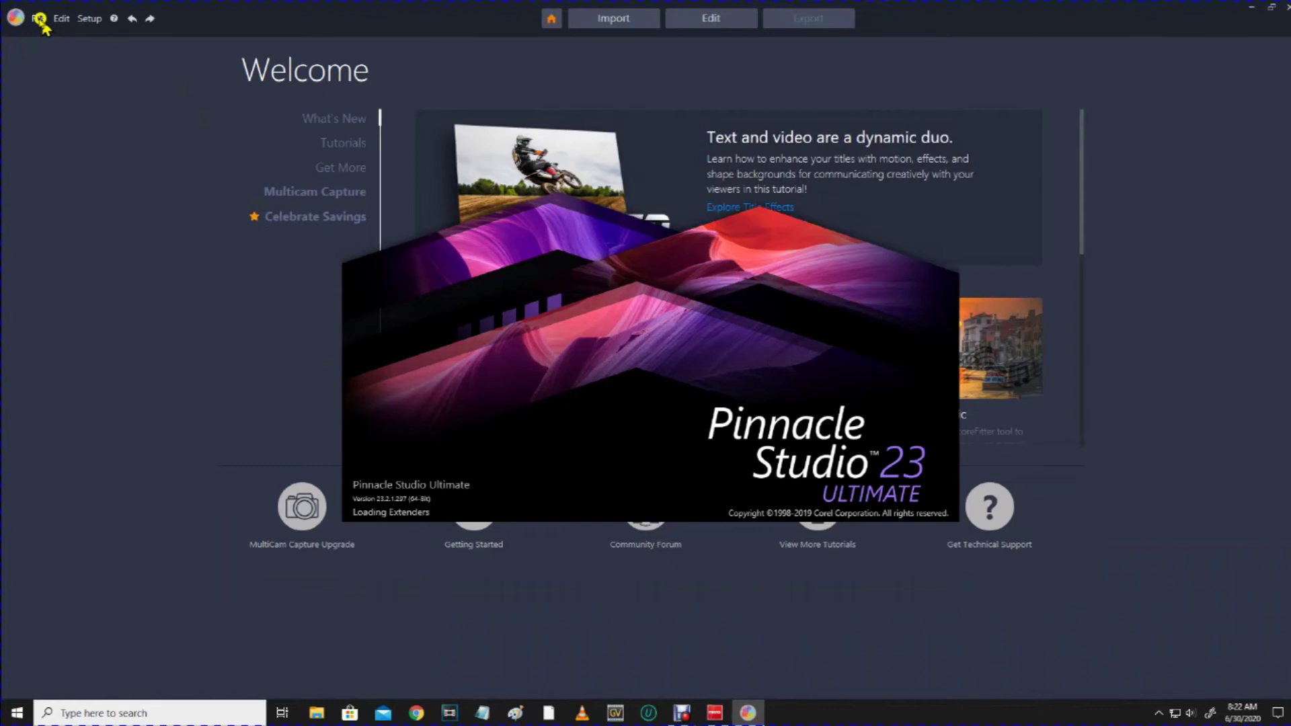
- Start a new movie project from Pinnacle Studio's File menu
click(39, 19)
mouse_move(58, 19)
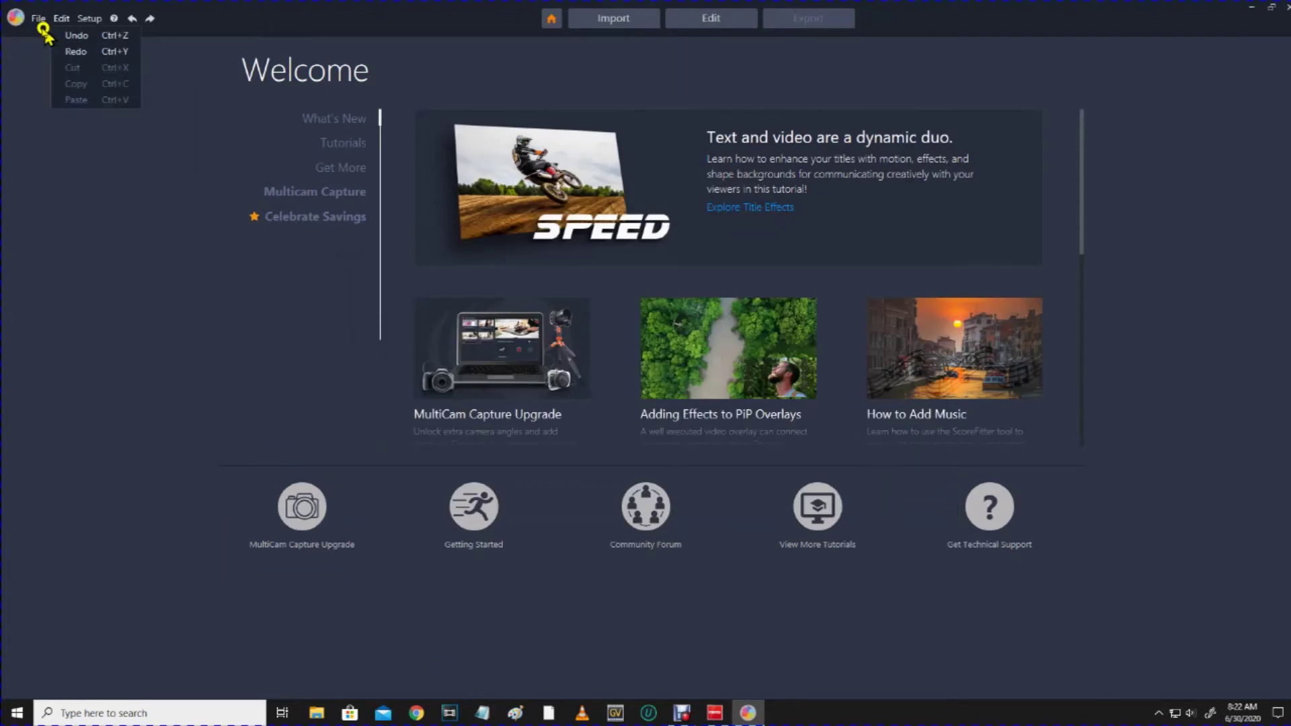
mouse_move(95, 35)
click(294, 34)
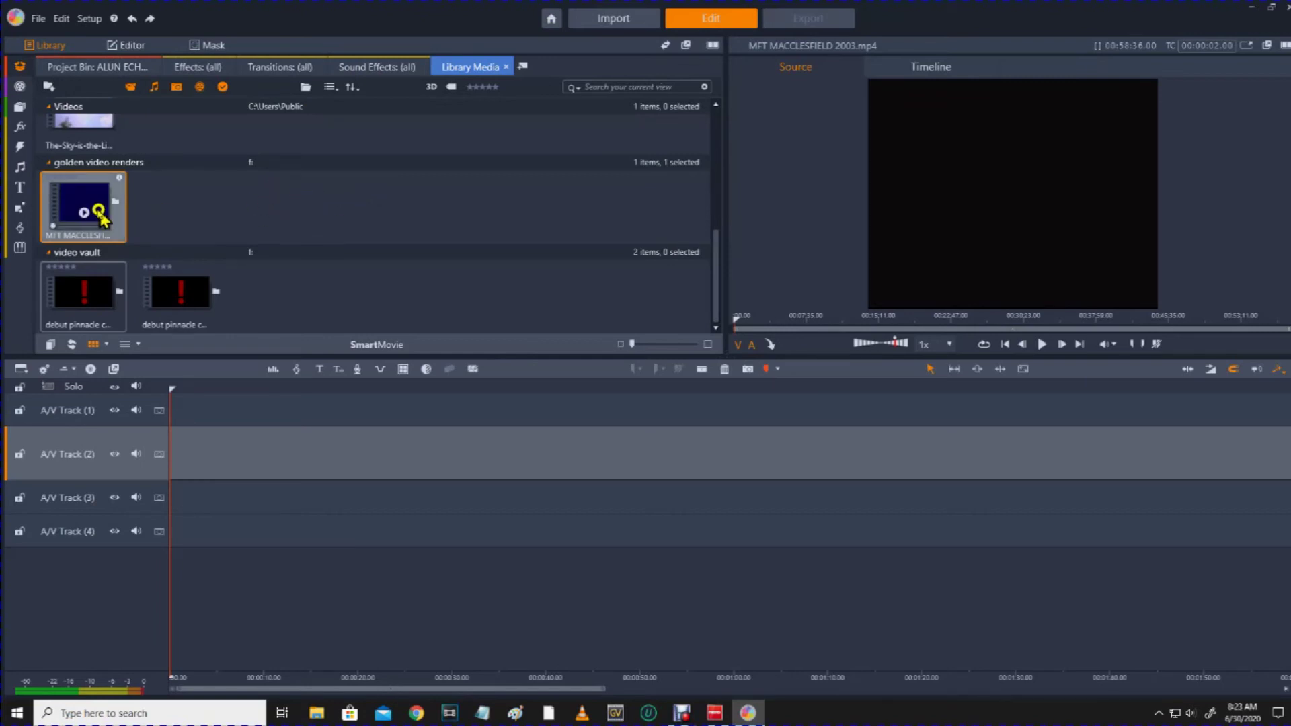
- Drop the original clip at the start of A/V Track 1, scrub it, and zoom out to fit
drag(95, 203, 182, 430)
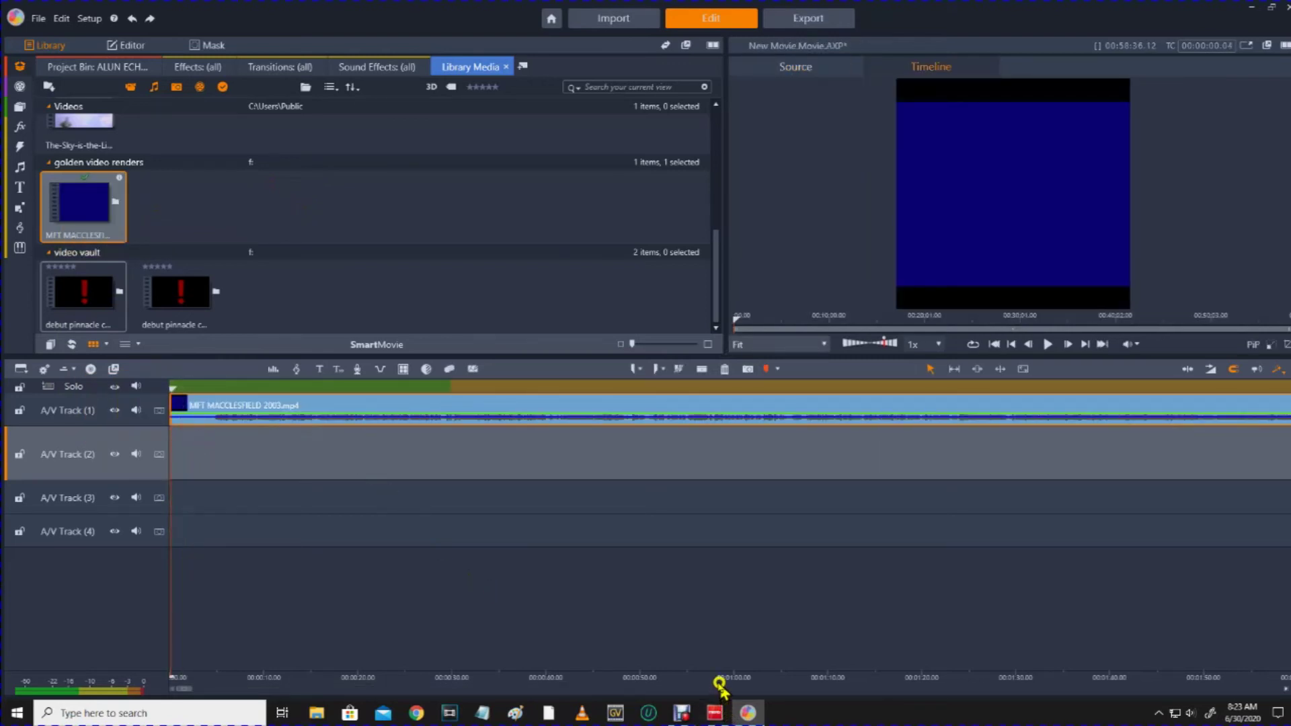
drag(720, 683, 783, 684)
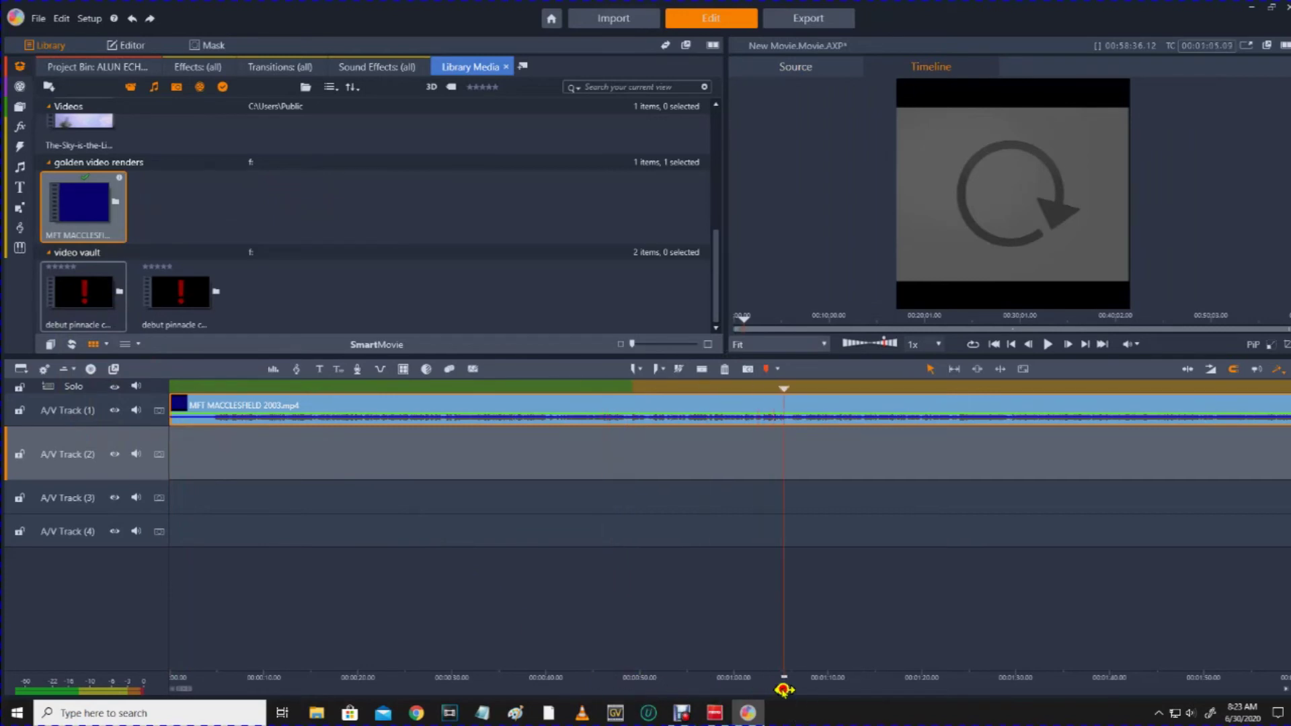
drag(890, 675, 337, 672)
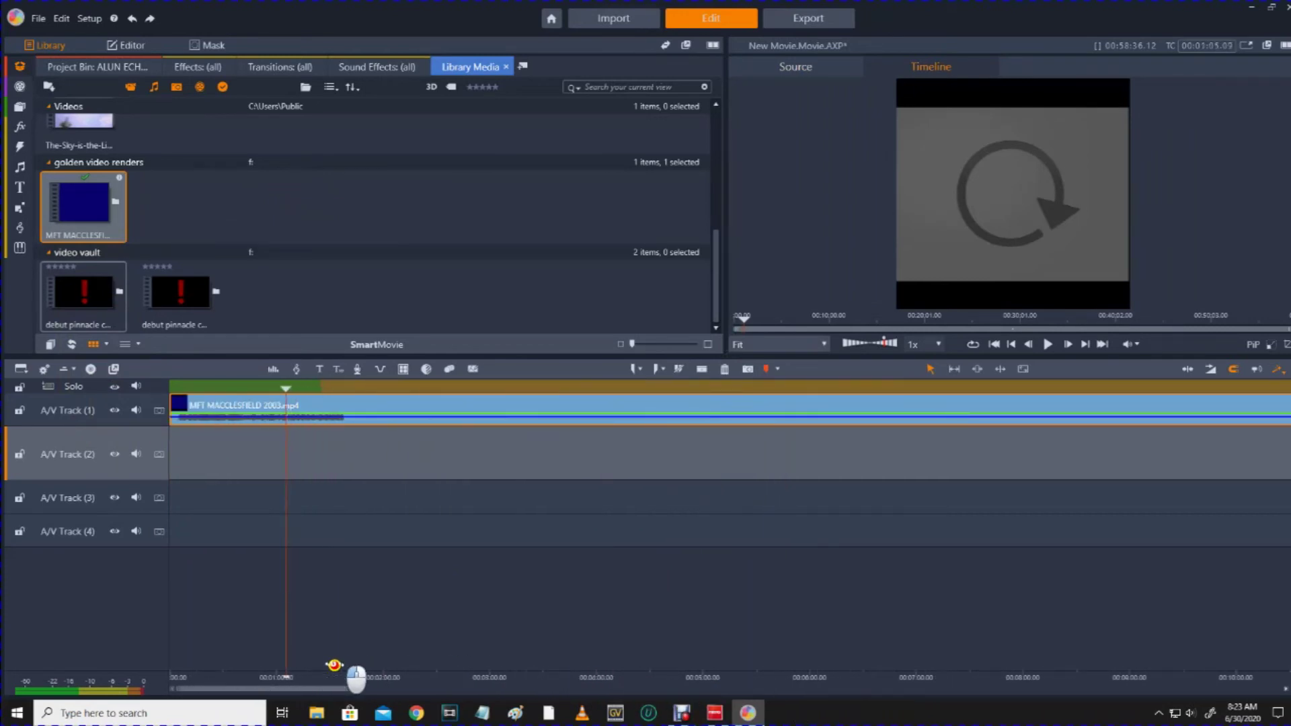
drag(816, 678, 663, 695)
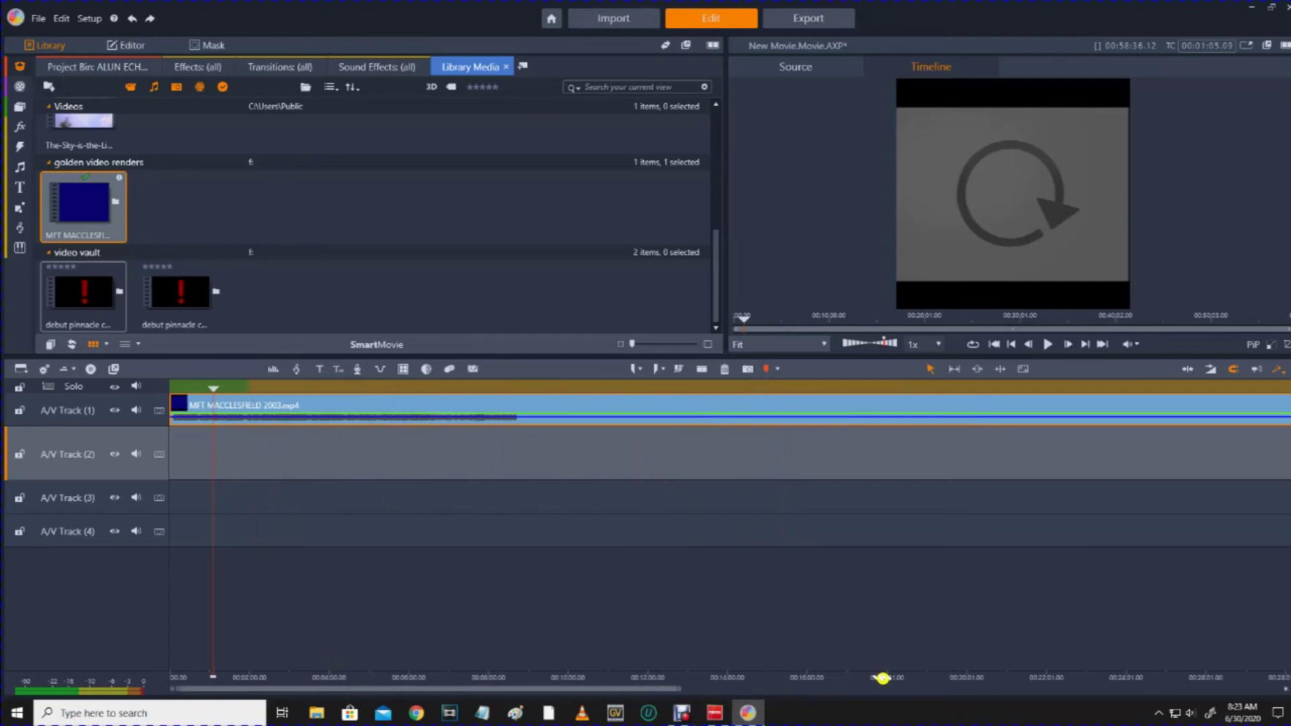
drag(883, 678, 334, 666)
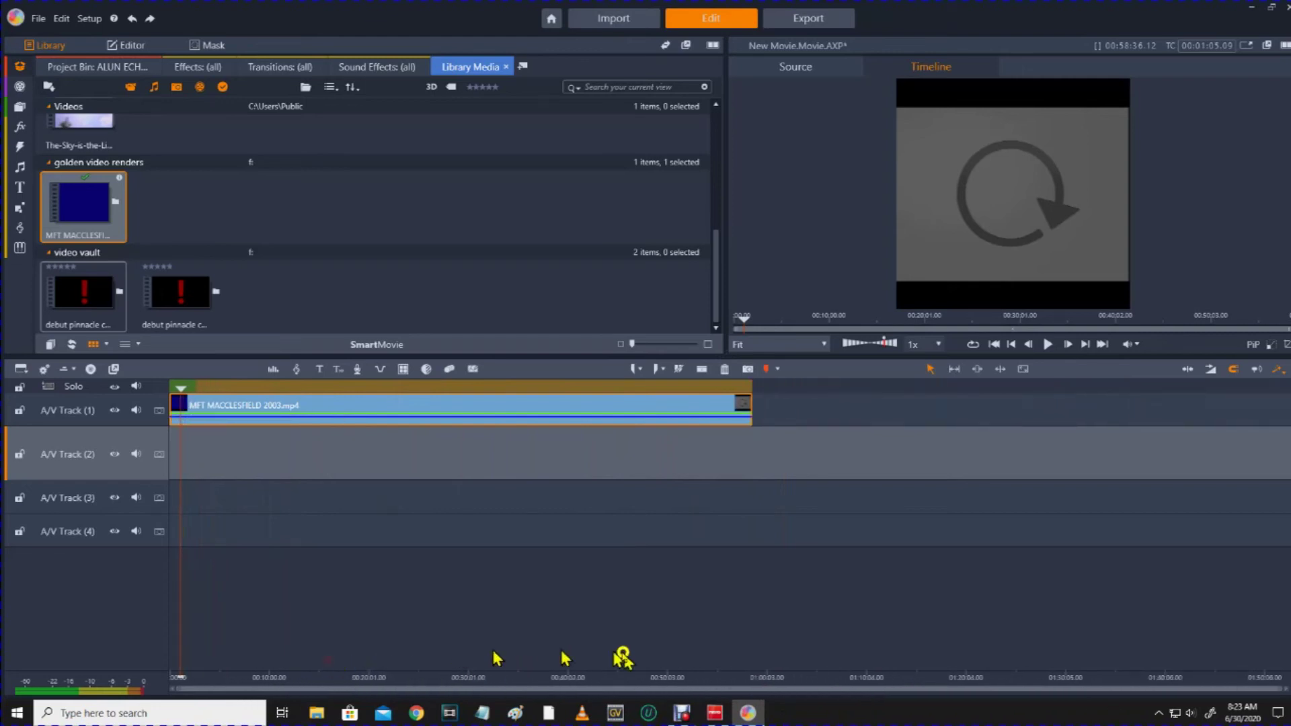
drag(865, 676, 457, 676)
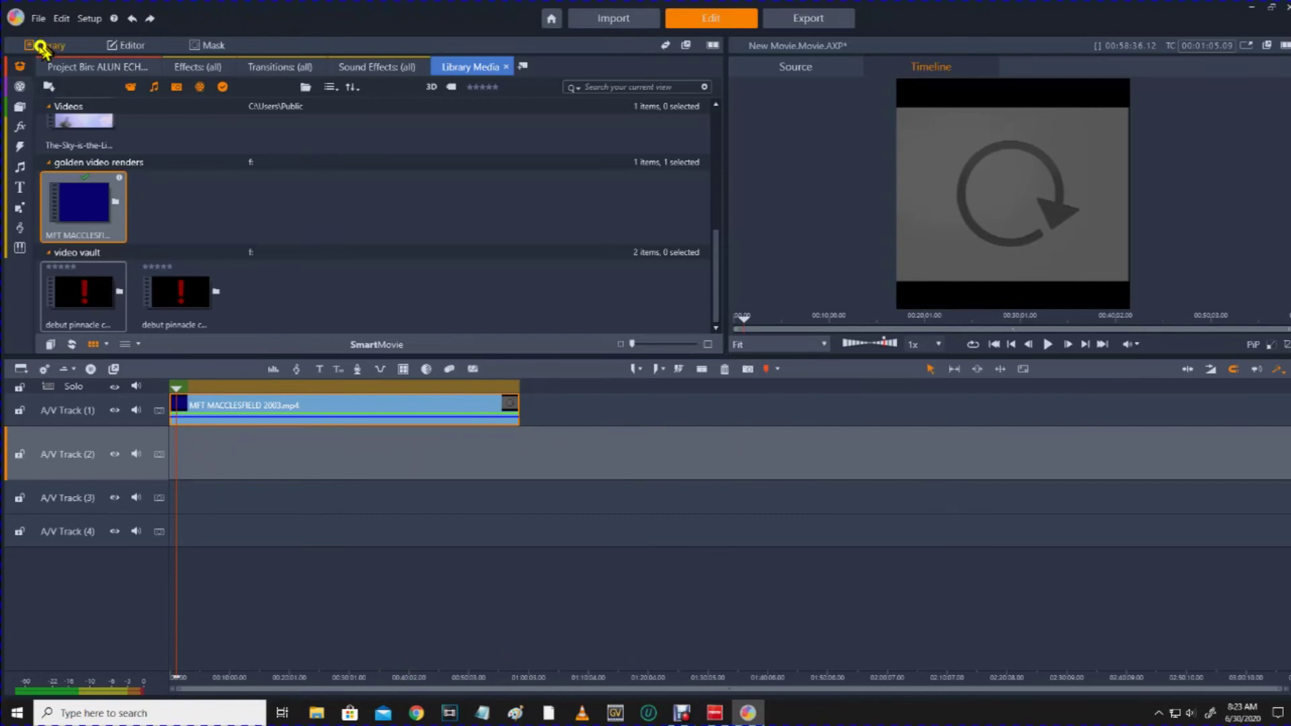
mouse_move(22, 63)
- Import the recoded MFT MACCLESFIELD 2003.mp4 and drop it after the original on A/V Track 1
click(48, 87)
double_click(345, 115)
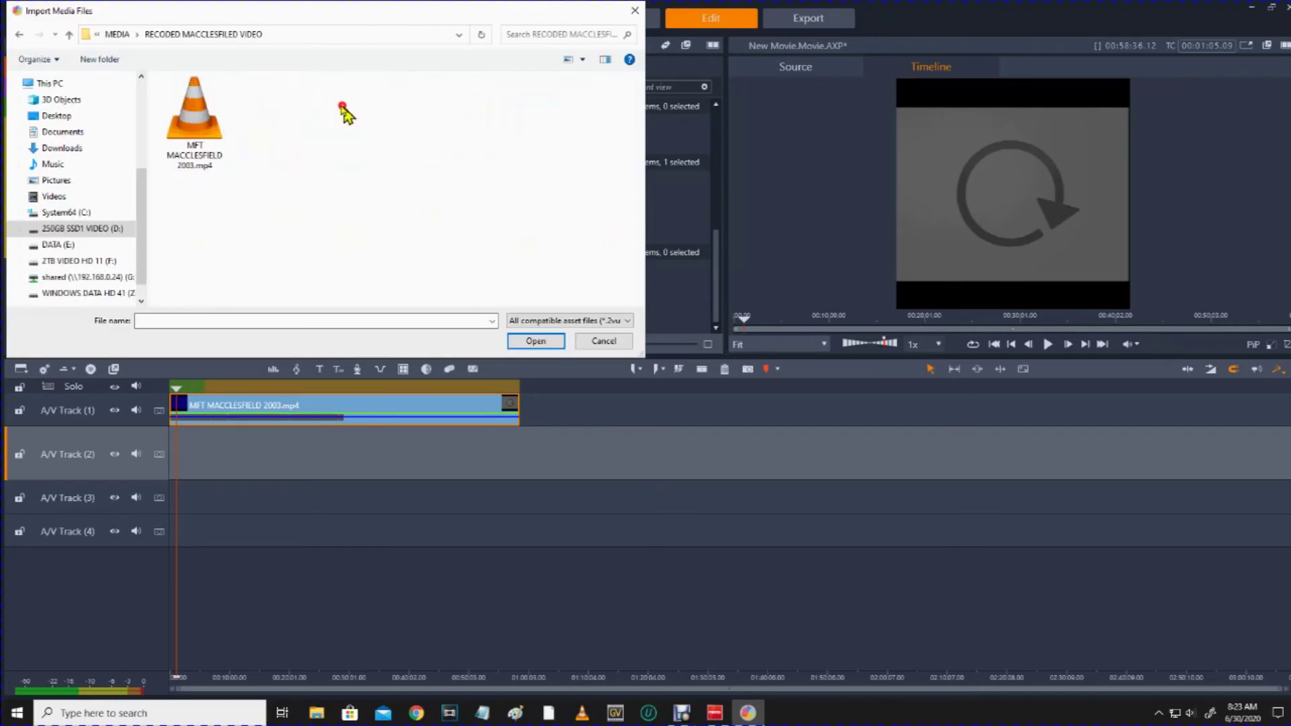
click(197, 124)
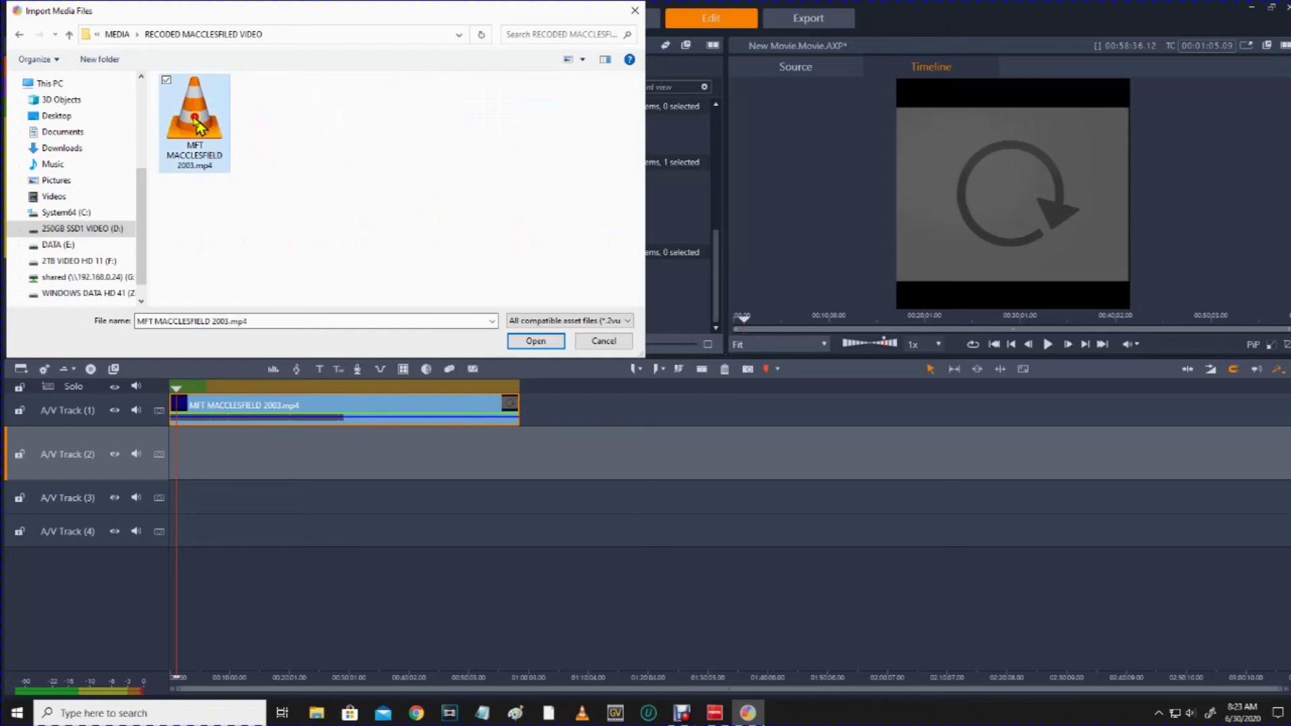
click(536, 341)
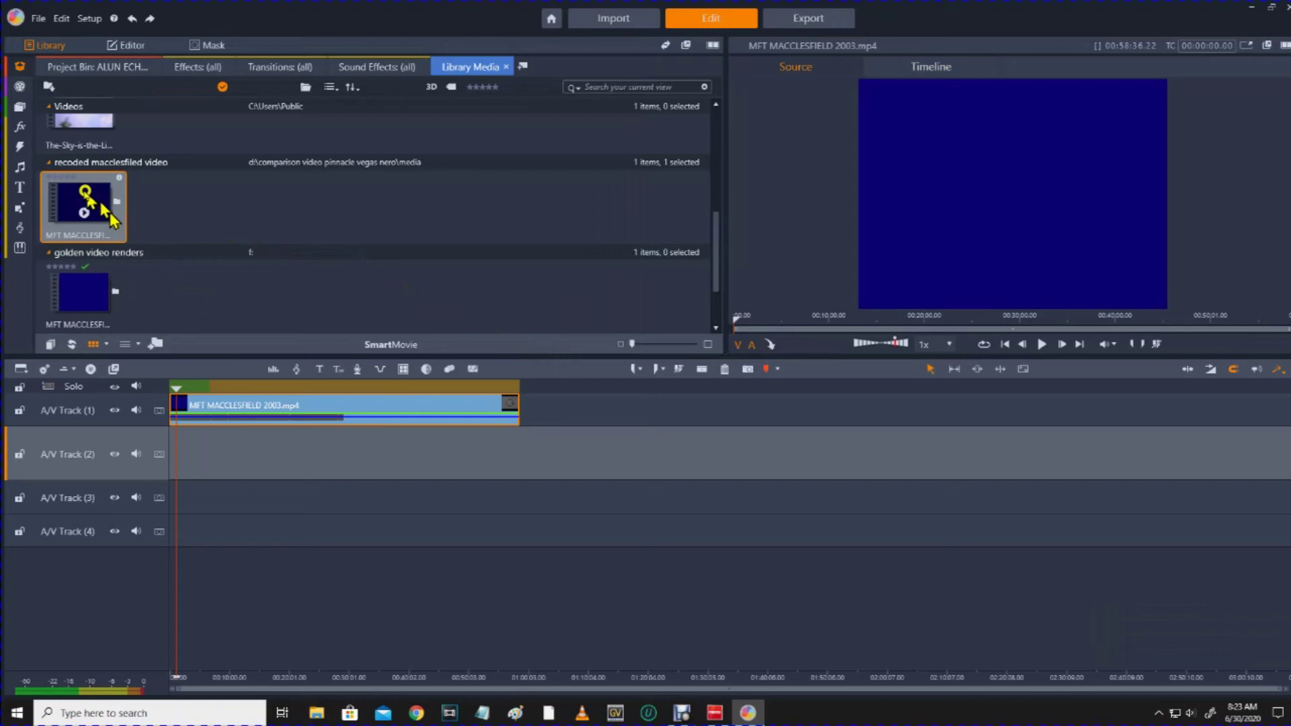
drag(93, 212, 653, 455)
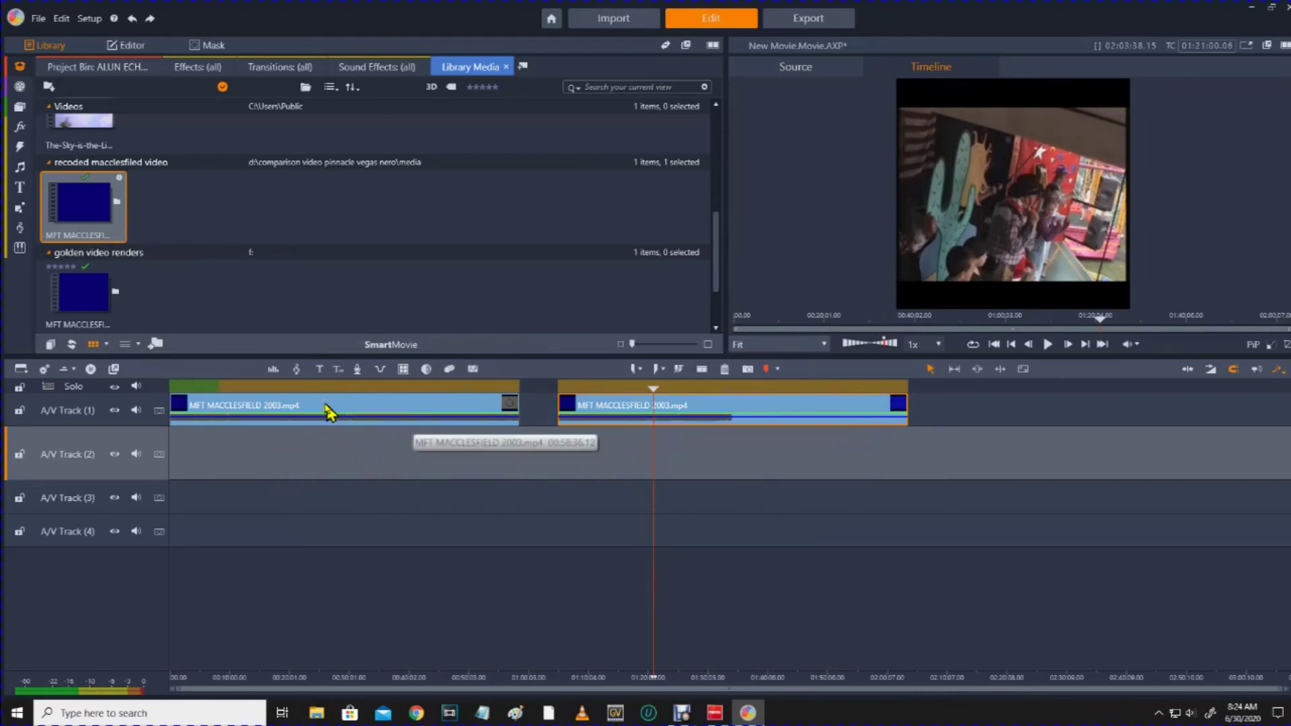
- Move the playhead back to the start of the timeline
click(326, 405)
- Check the original clip's Display Information, which lists 720 x 576 at 1.32 FPS, then close it
right_click(326, 406)
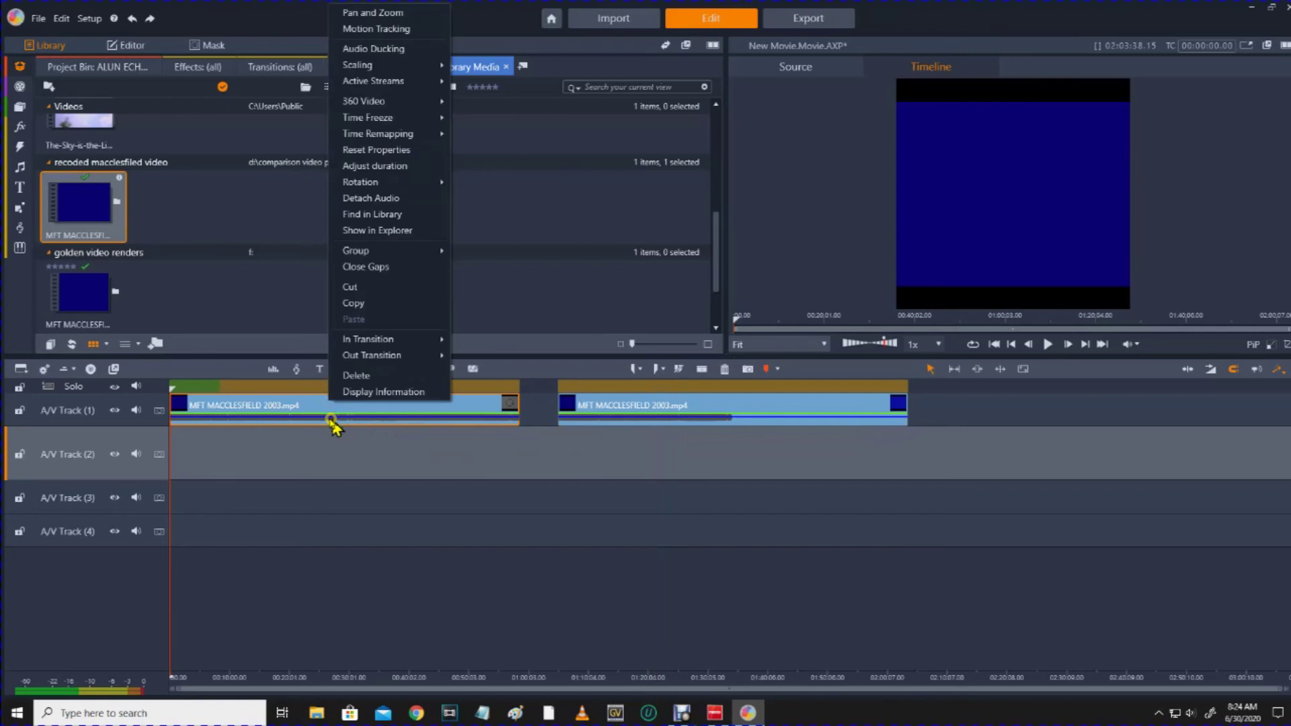
click(350, 392)
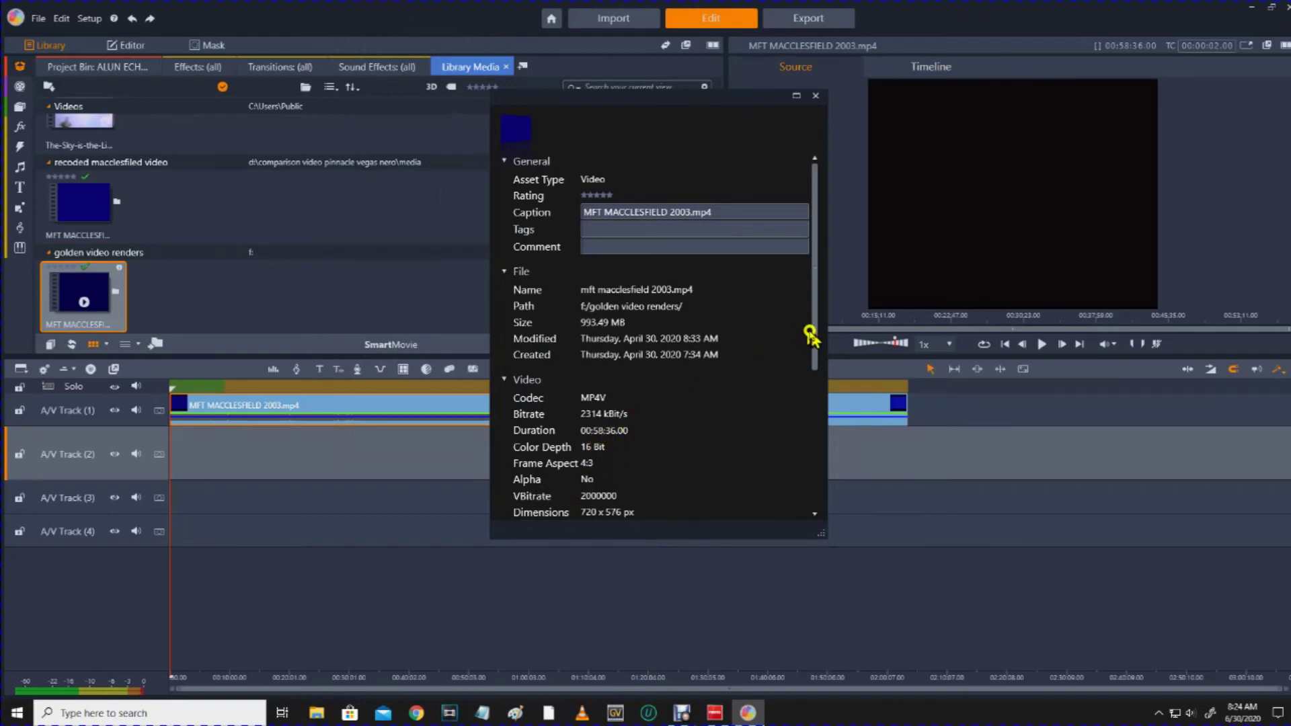
scroll(814, 377, down, 5)
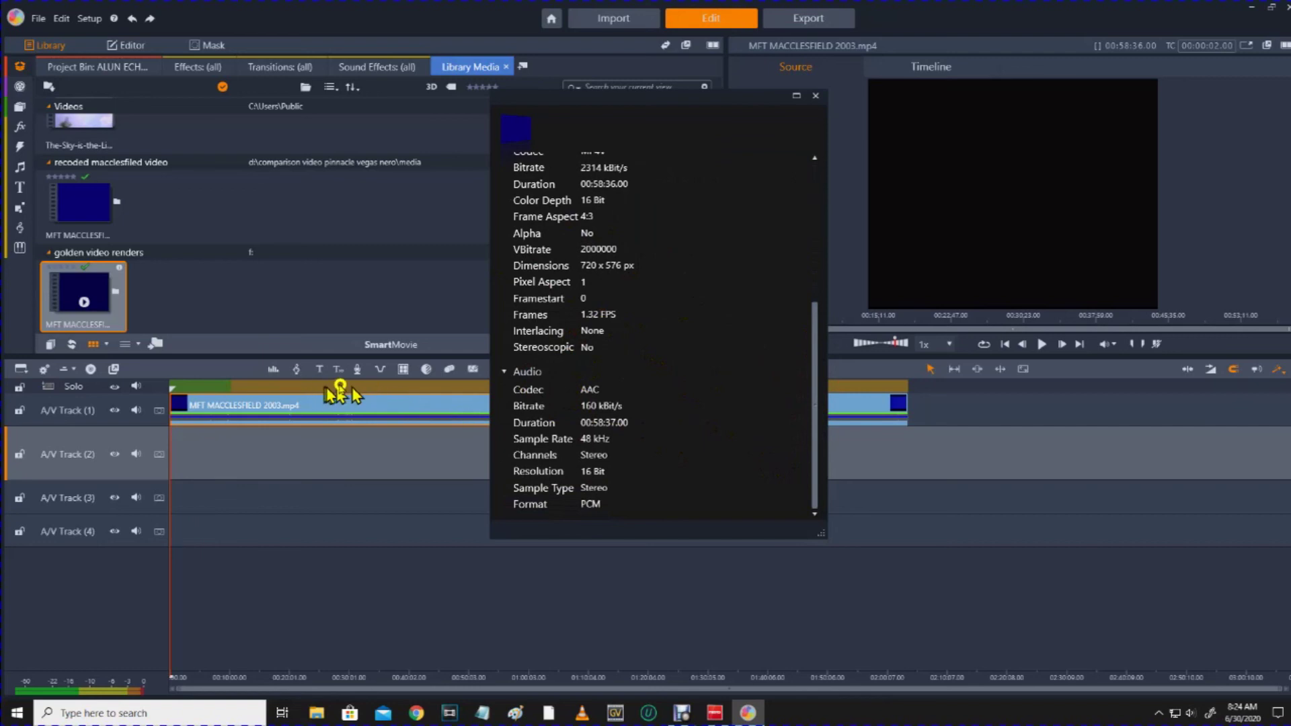
click(814, 98)
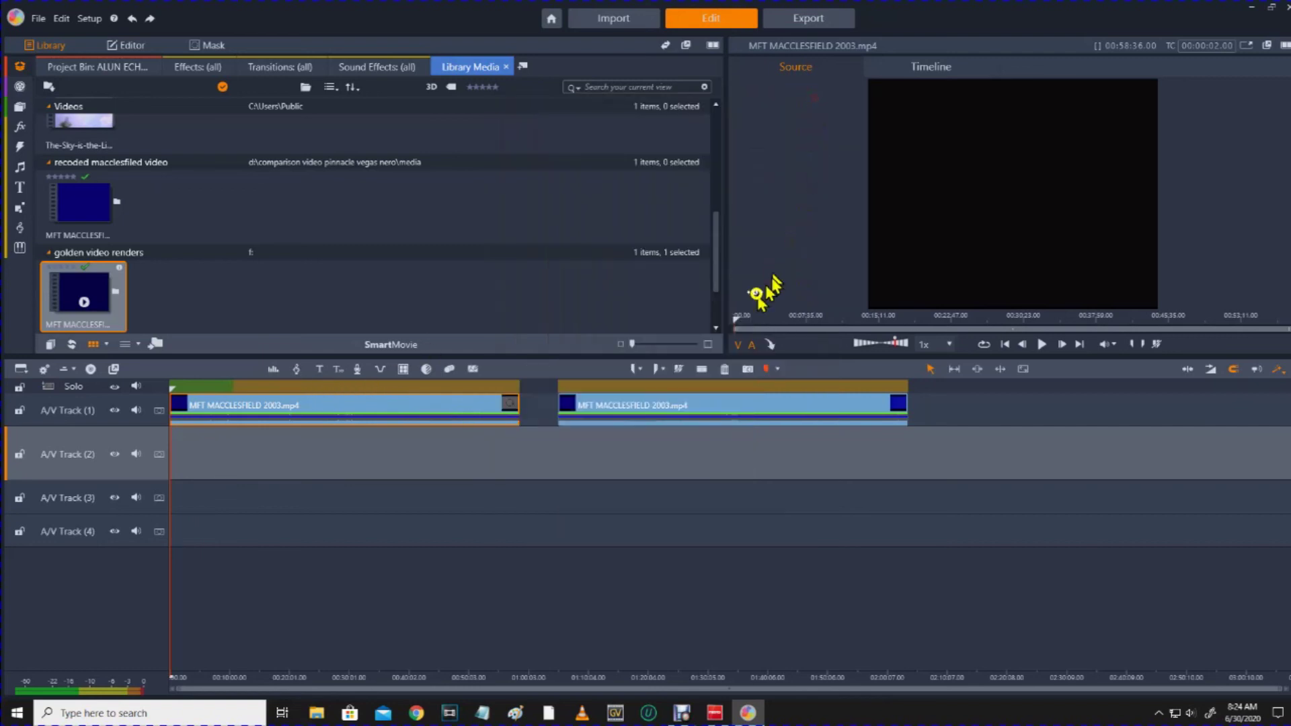
- Confirm the recoded clip's information shows 24.99 FPS, then scrub back and forth through its footage
click(706, 406)
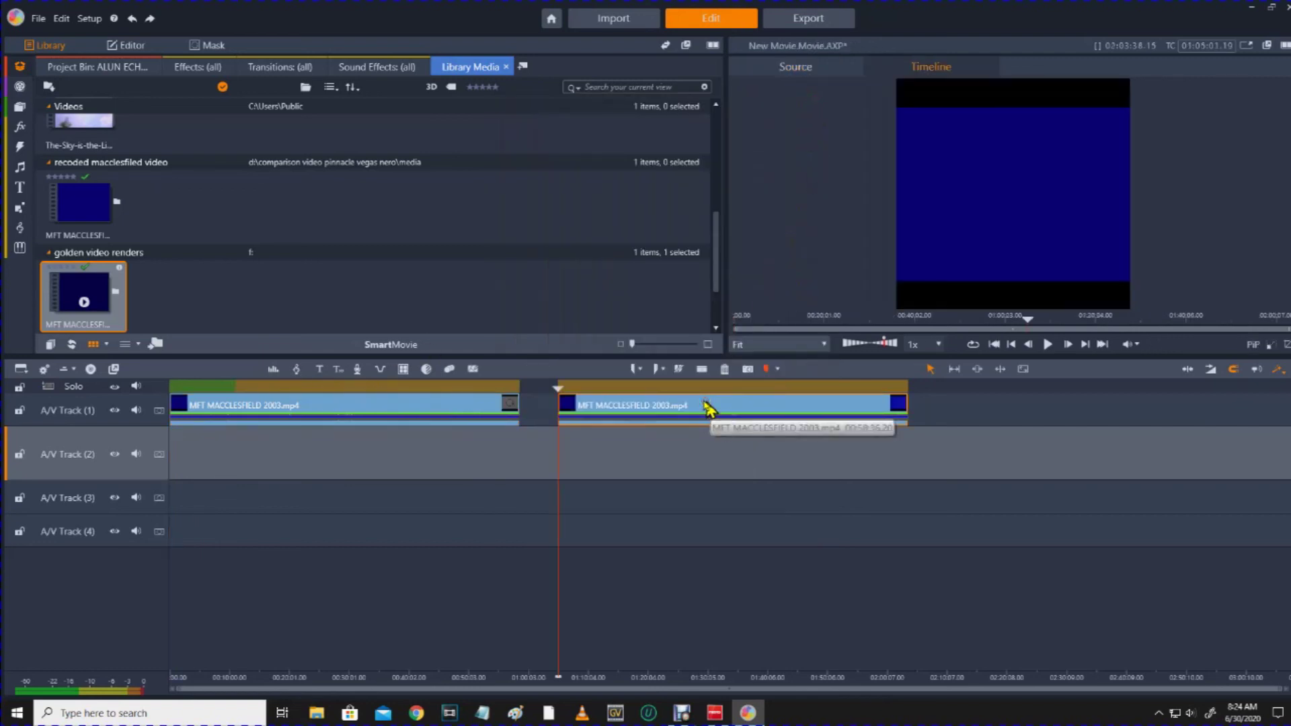
right_click(706, 406)
click(735, 390)
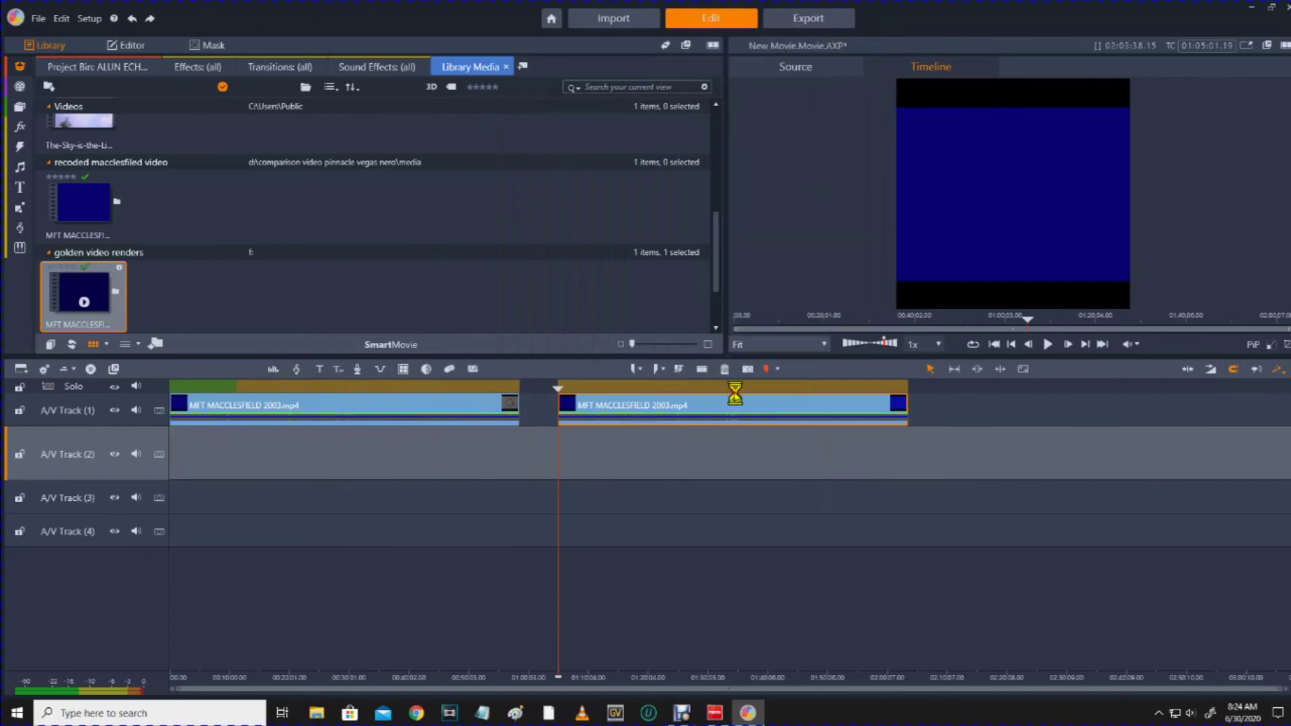
drag(808, 266, 809, 431)
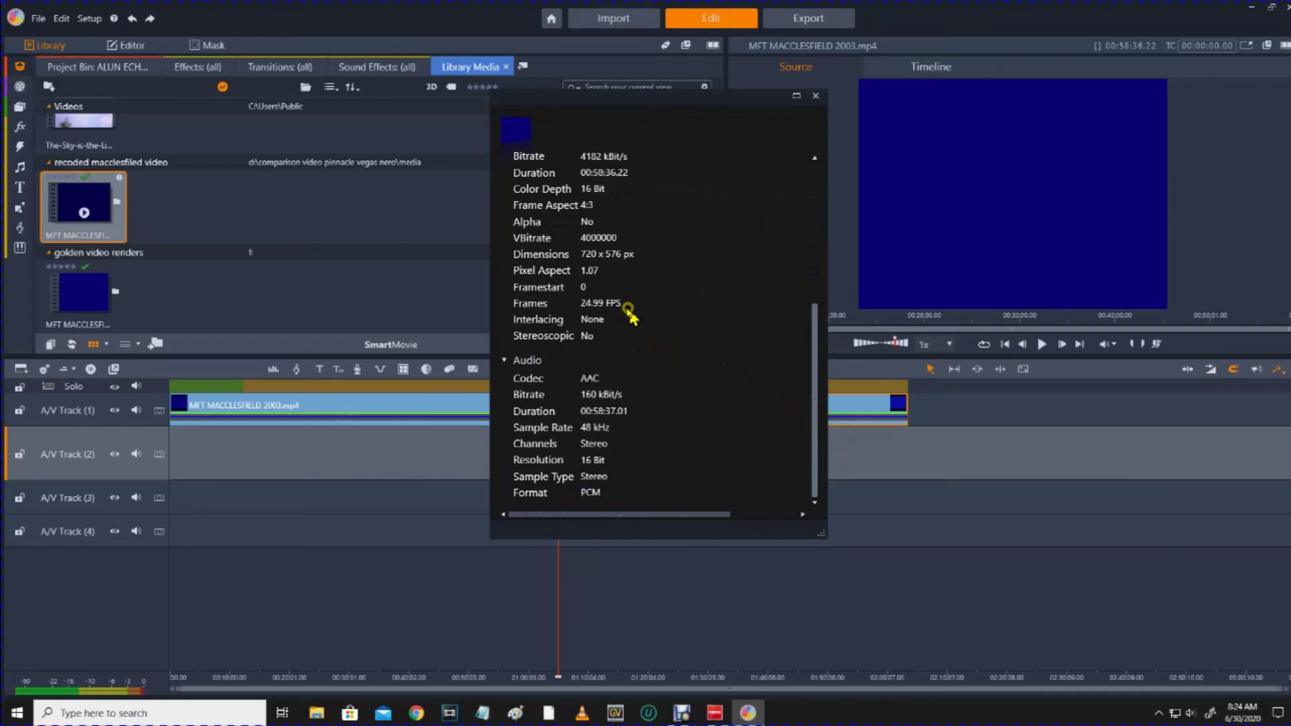
click(815, 95)
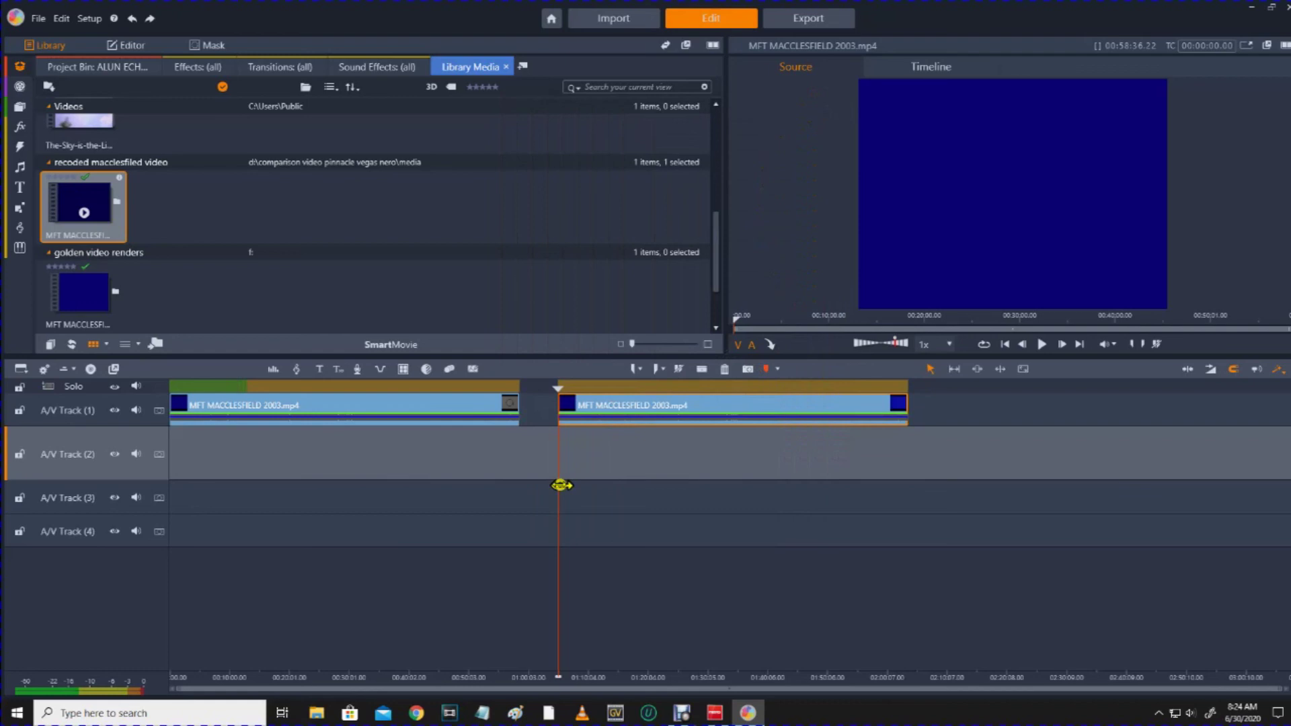
drag(562, 485, 854, 460)
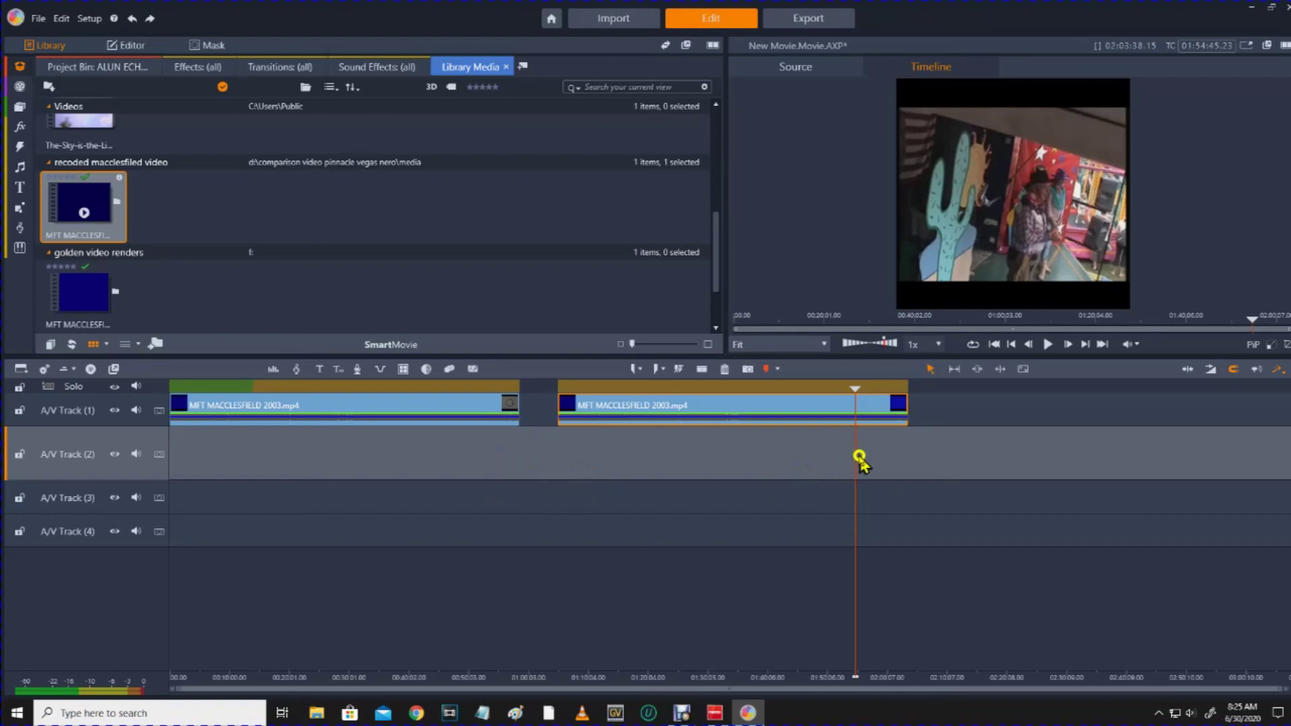
drag(855, 460, 730, 448)
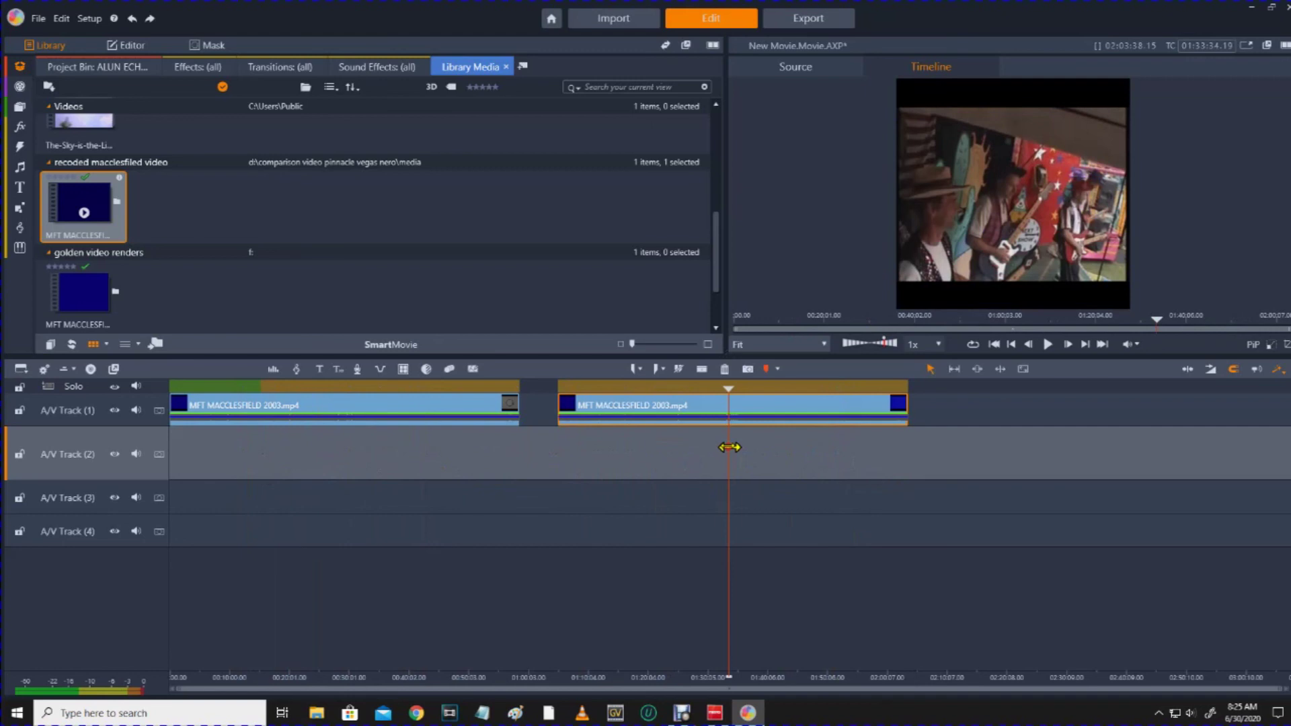